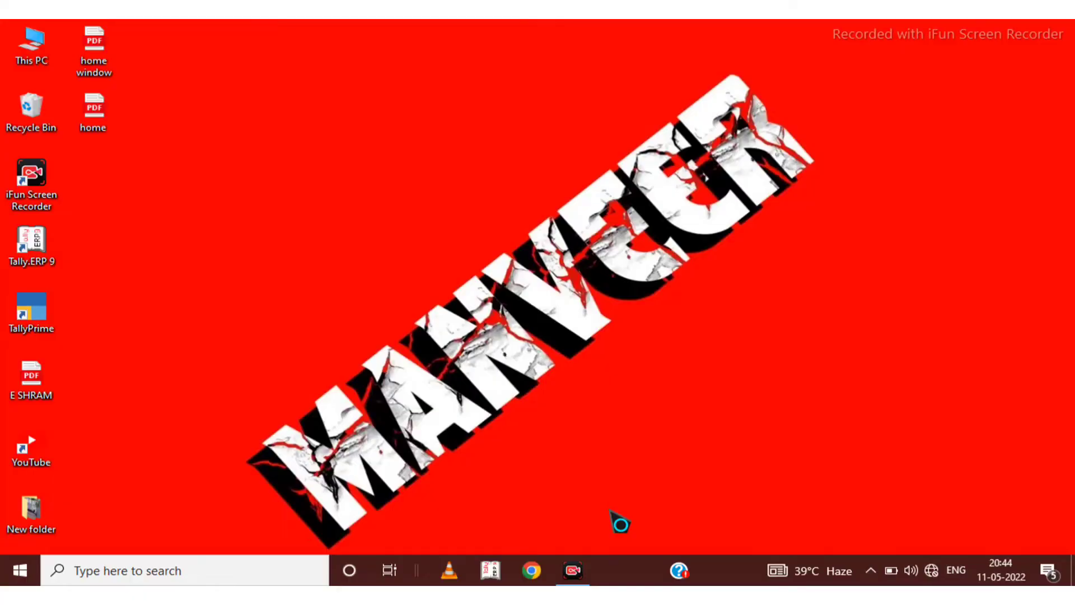
- Launch Word with winword from the Run prompt to get a blank Document1
key(super+r)
key(Return)
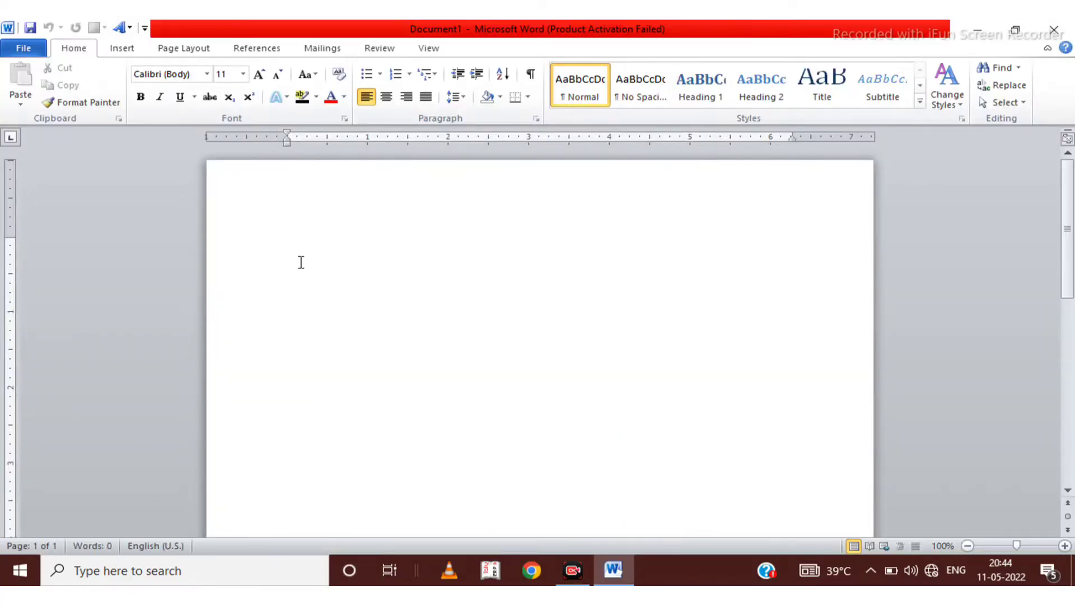
- Set a custom paper size of 3.4 by 2.1 inches
click(168, 49)
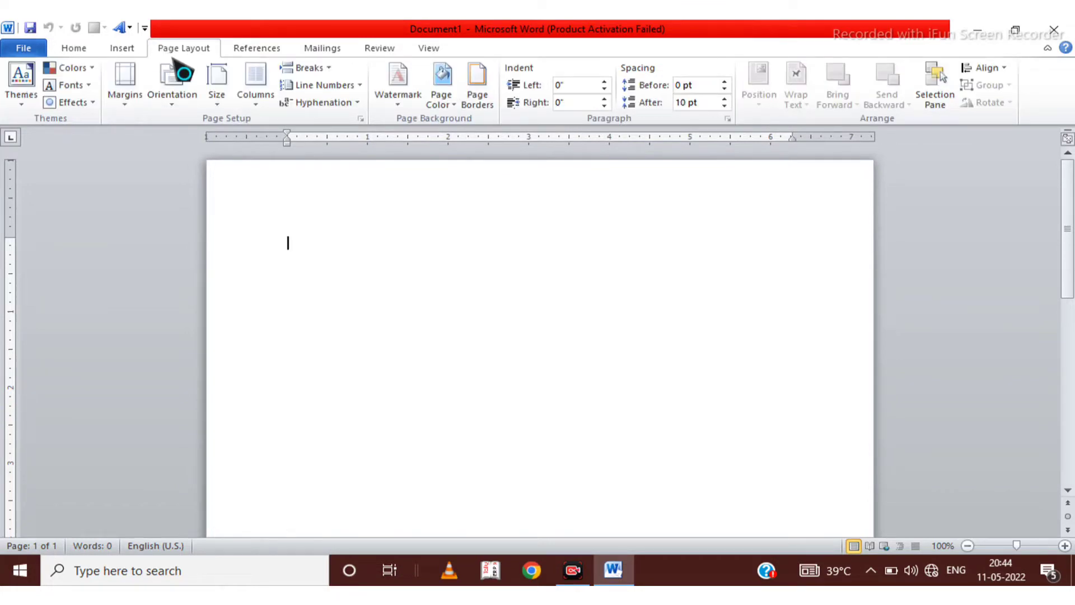
click(221, 98)
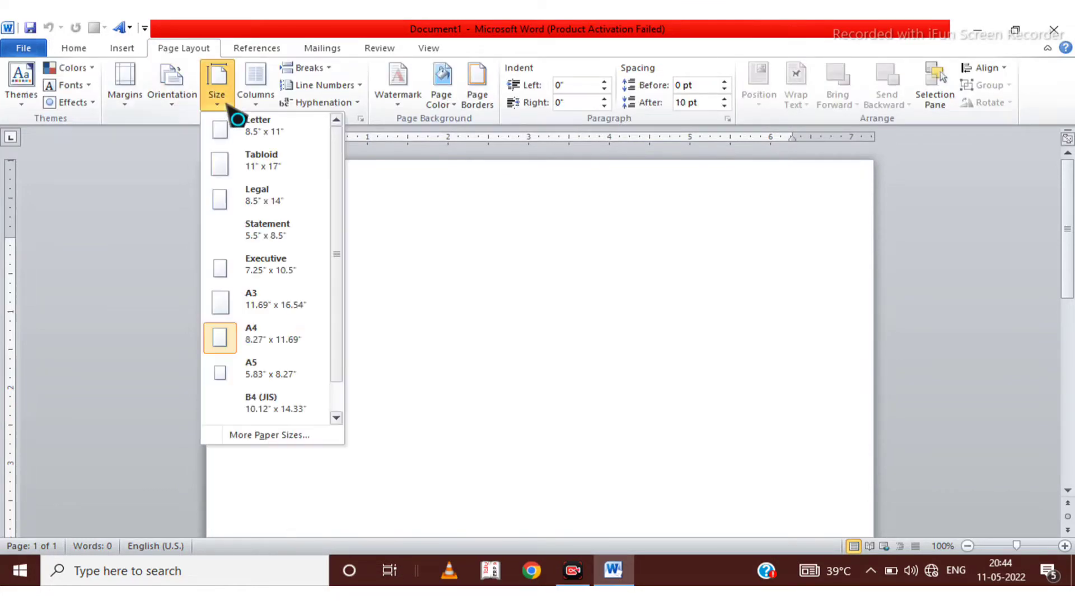
click(255, 436)
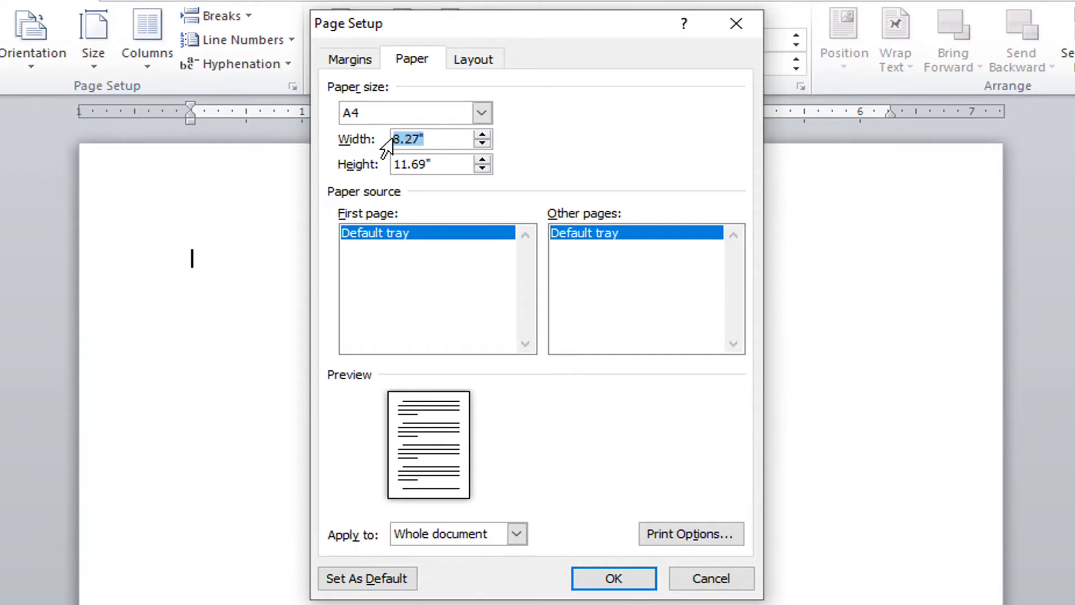
key(Tab)
text(2.1)
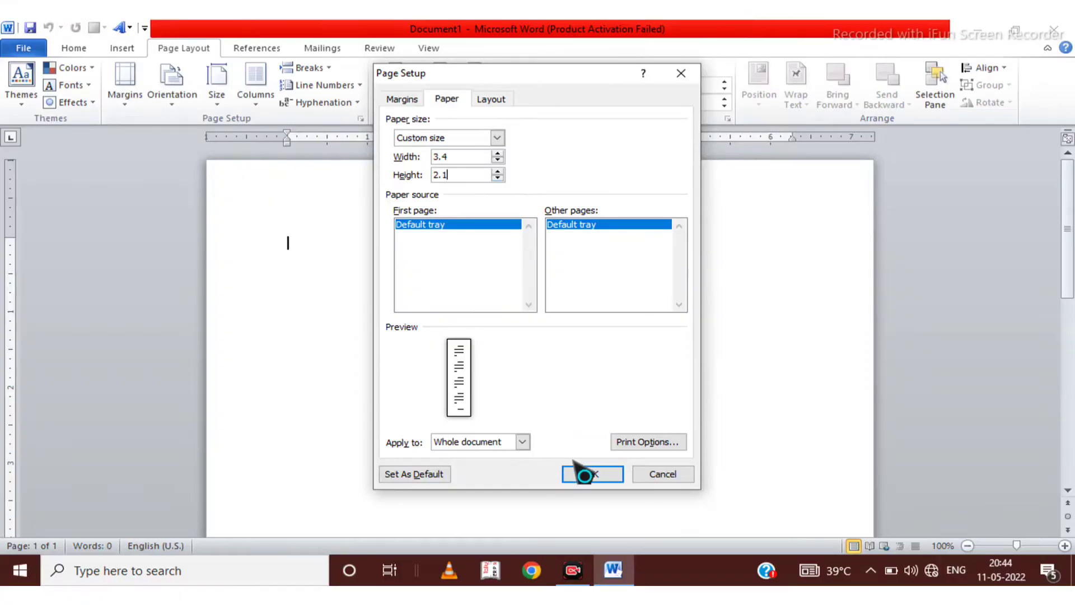
click(582, 473)
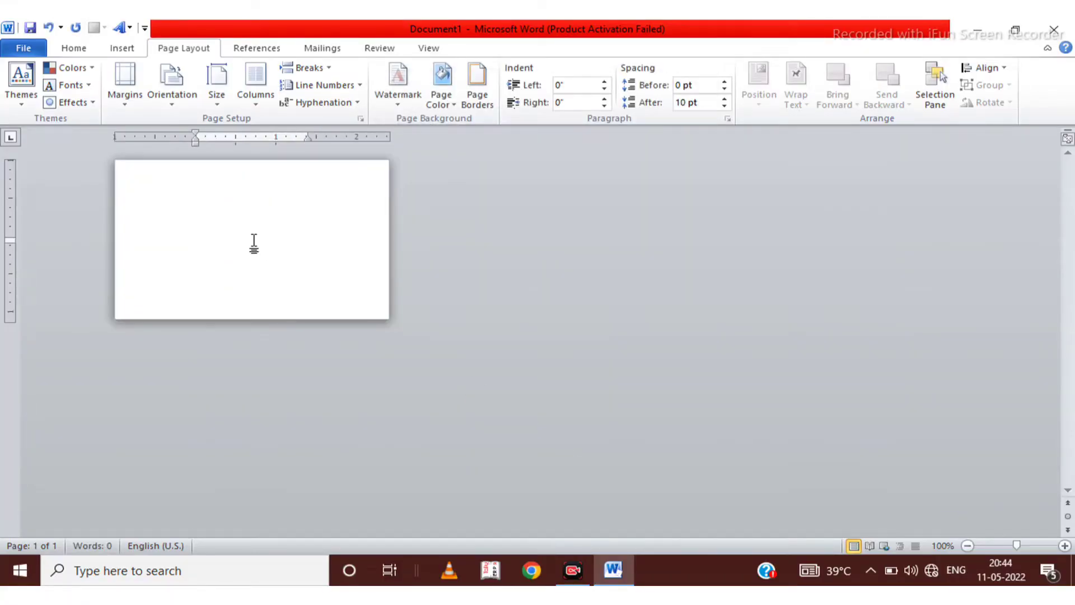
scroll(254, 244, up, 8)
scroll(264, 252, up, 3)
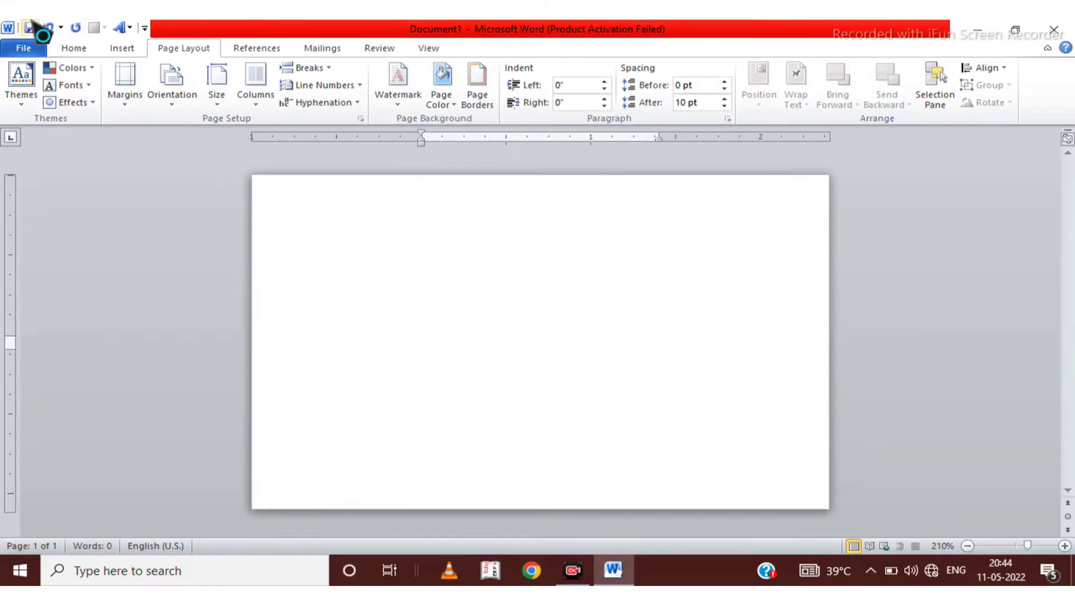
- Set the top, bottom, left and right margins all to 0
click(123, 90)
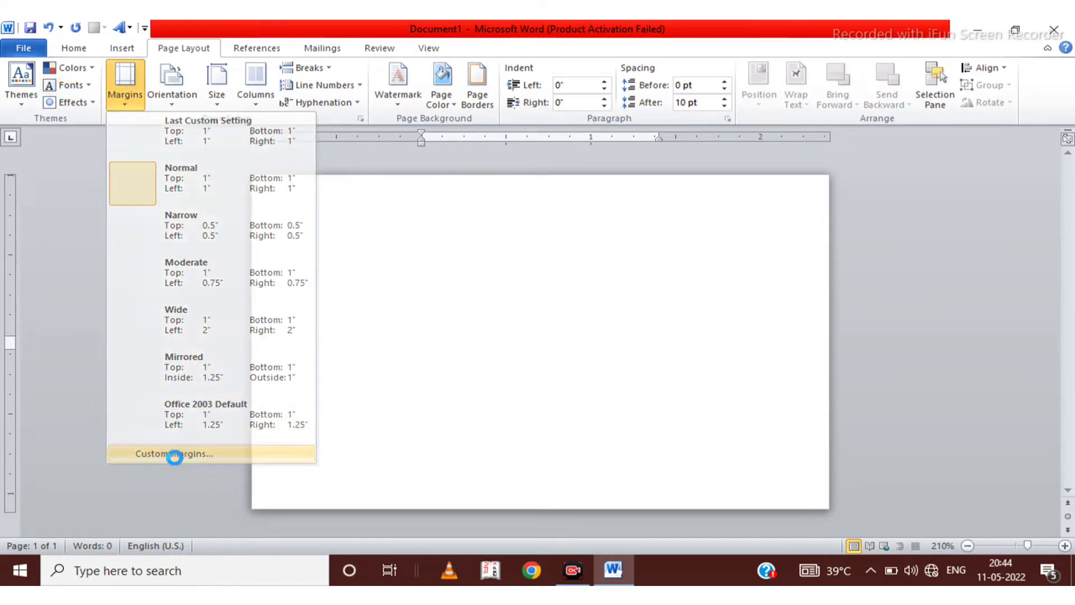
click(177, 455)
click(476, 110)
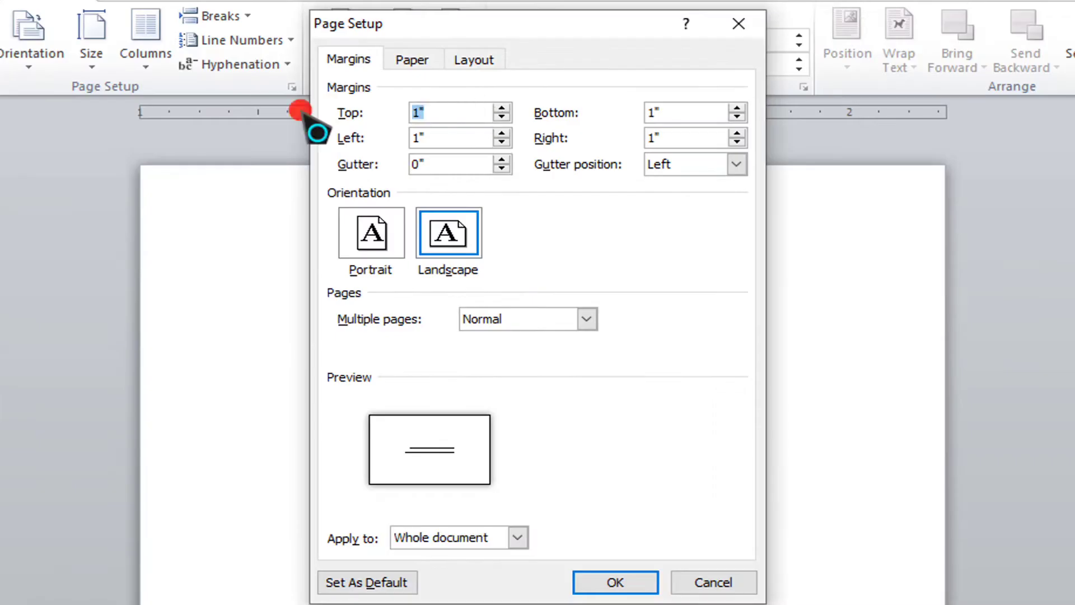
text(0)
key(Tab)
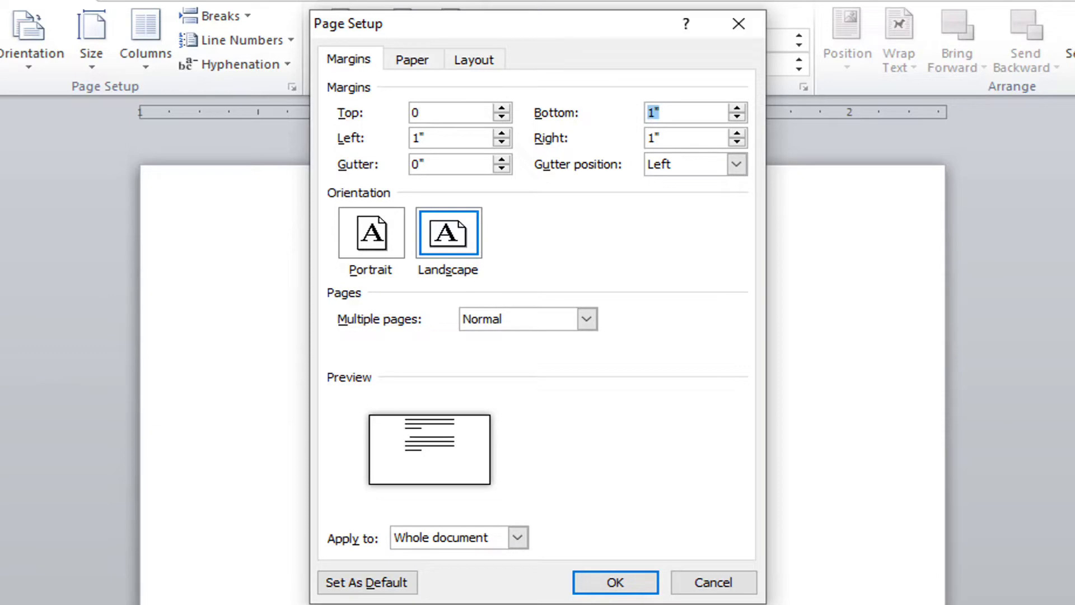
text(0)
key(Tab)
text(0)
key(Tab)
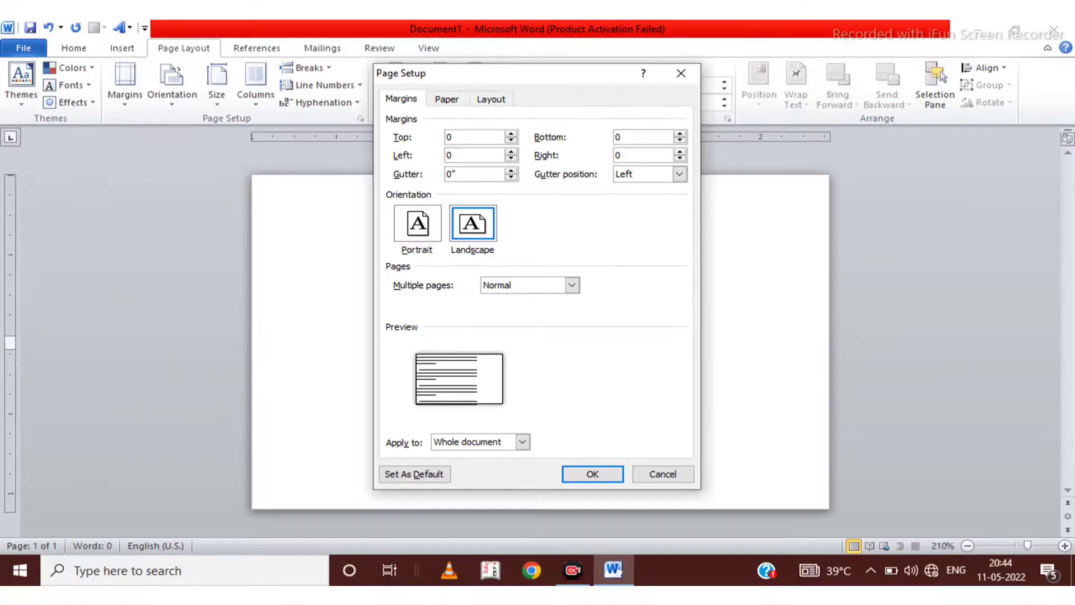
click(595, 476)
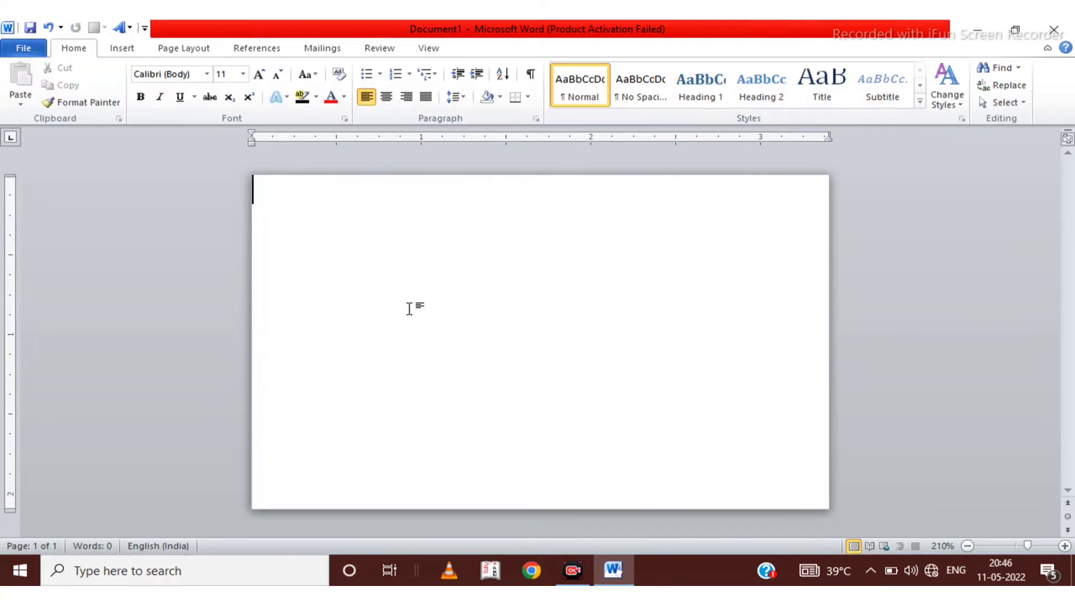
- Draw a rectangle from the card's top-left corner down to its bottom edge
click(135, 49)
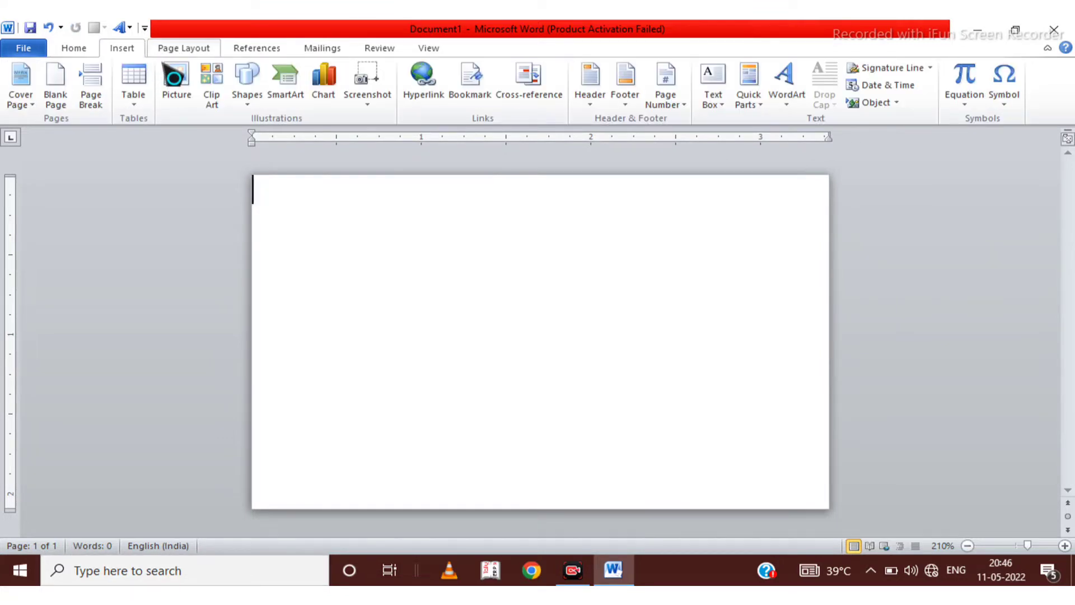
click(253, 104)
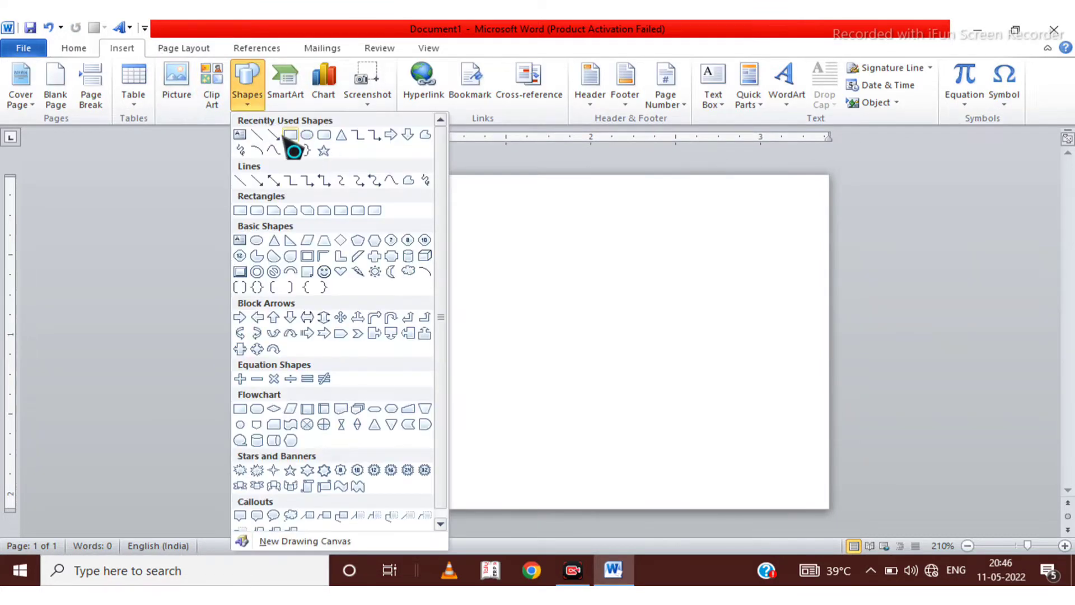
click(290, 135)
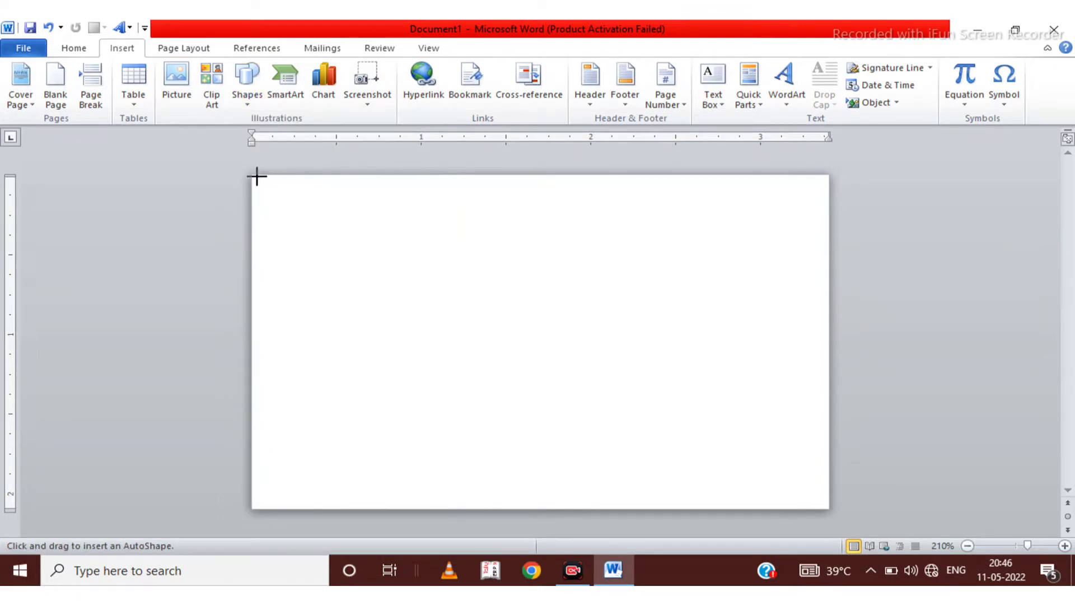
drag(257, 177, 582, 418)
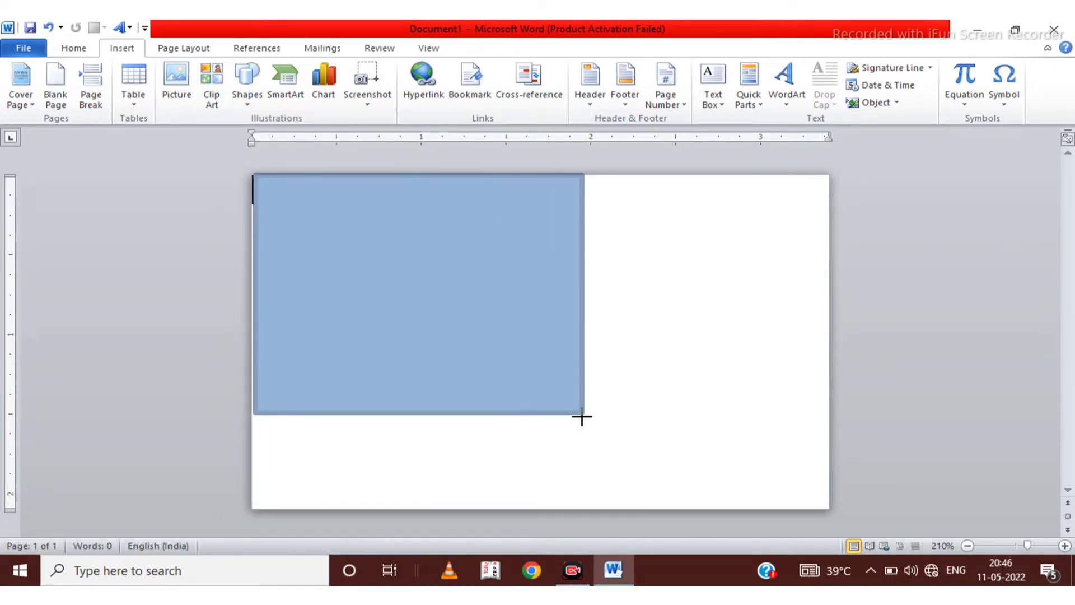
drag(582, 417, 584, 504)
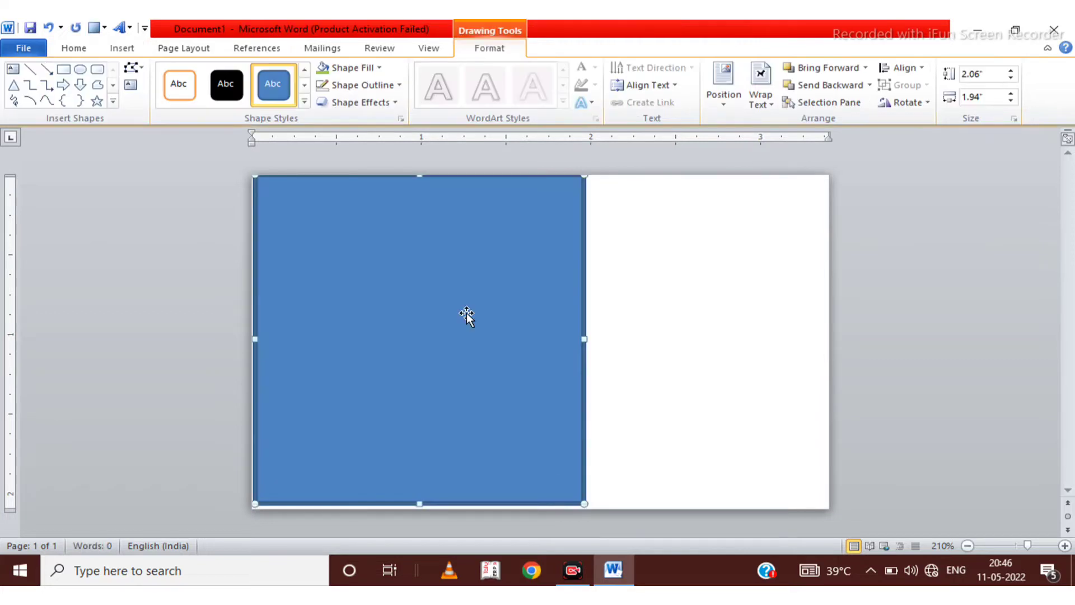
- Fill the rectangle light green and remove its outline
click(357, 68)
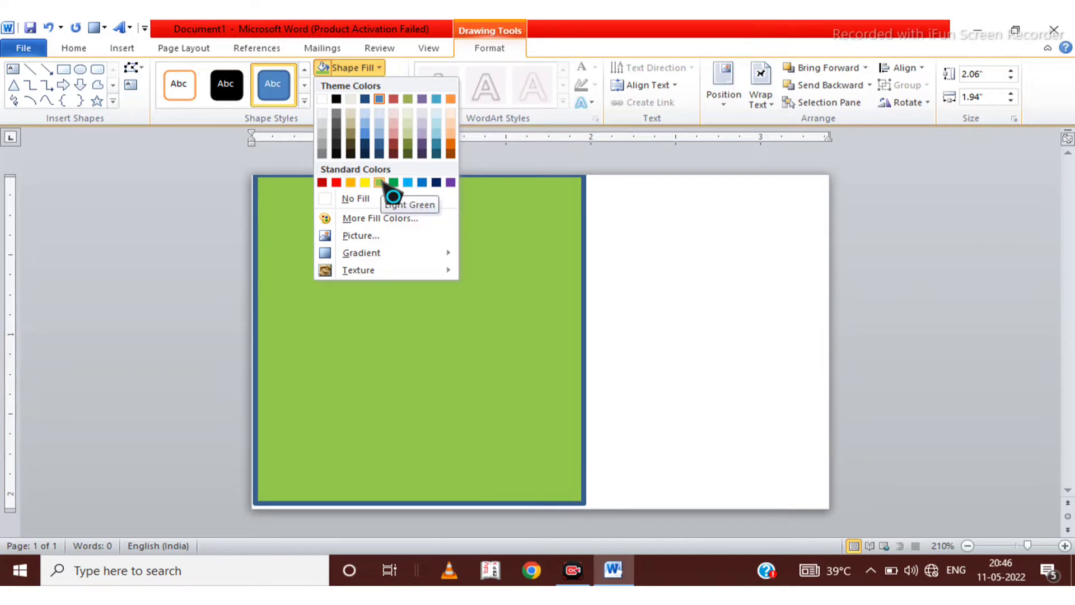
click(380, 183)
click(375, 85)
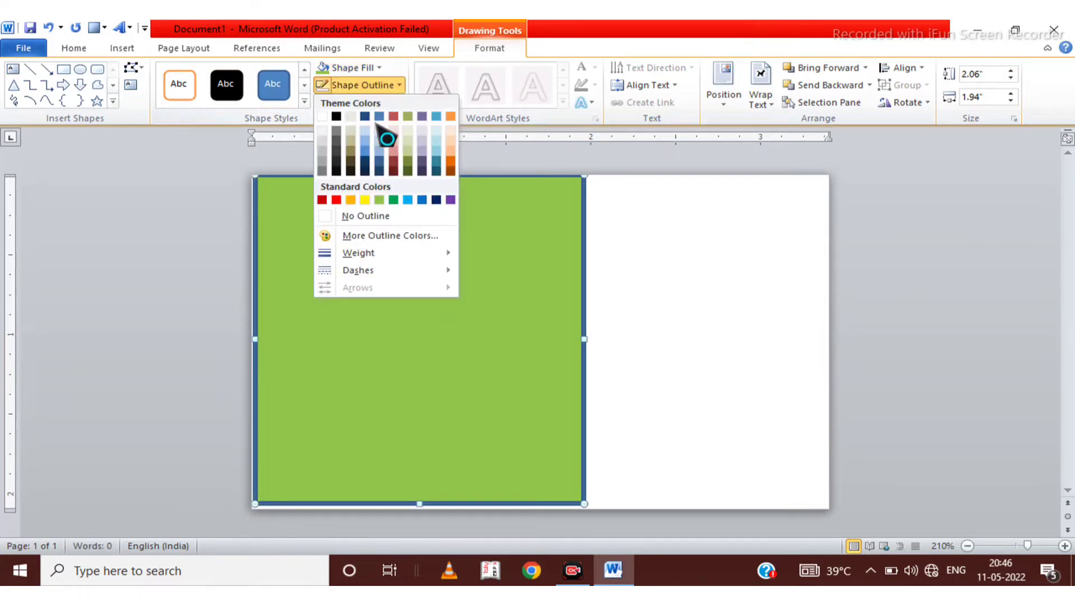
click(383, 216)
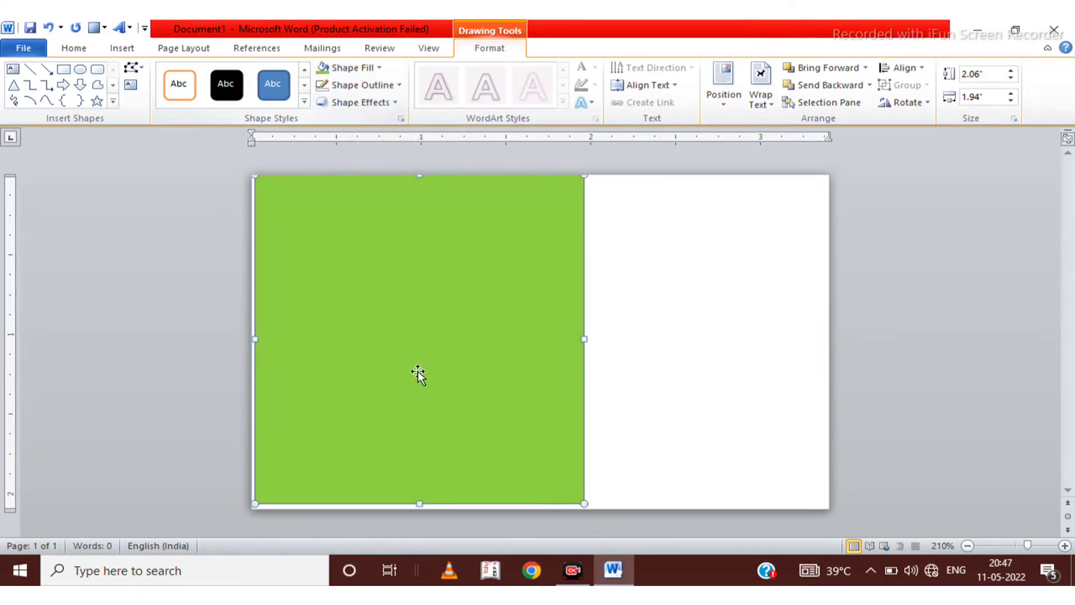
- Edit the rectangle's points, moving the bottom-right corner left to slant the right edge
click(133, 68)
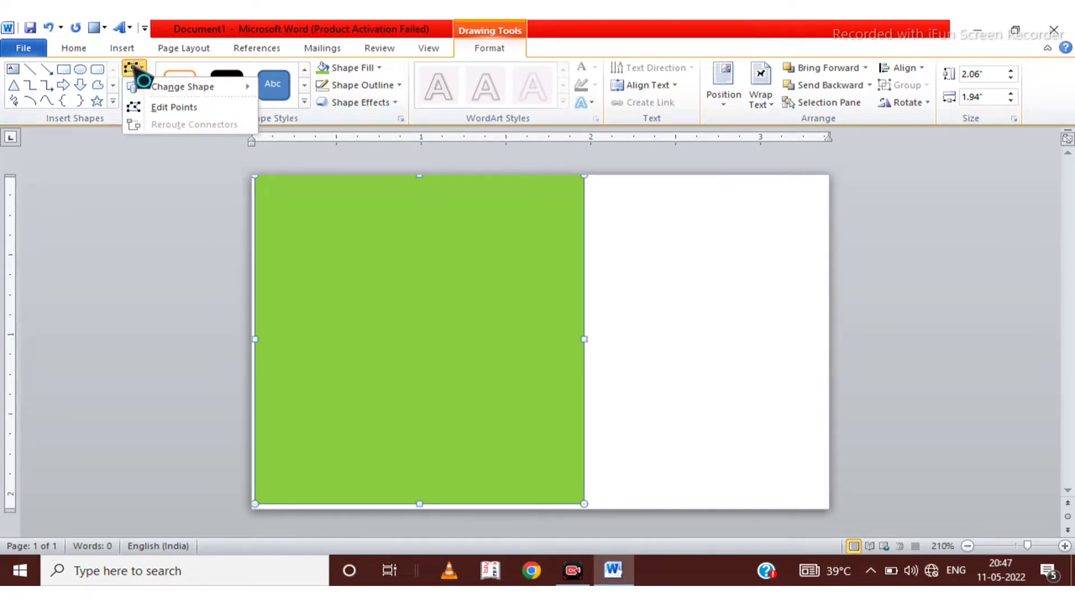
click(174, 107)
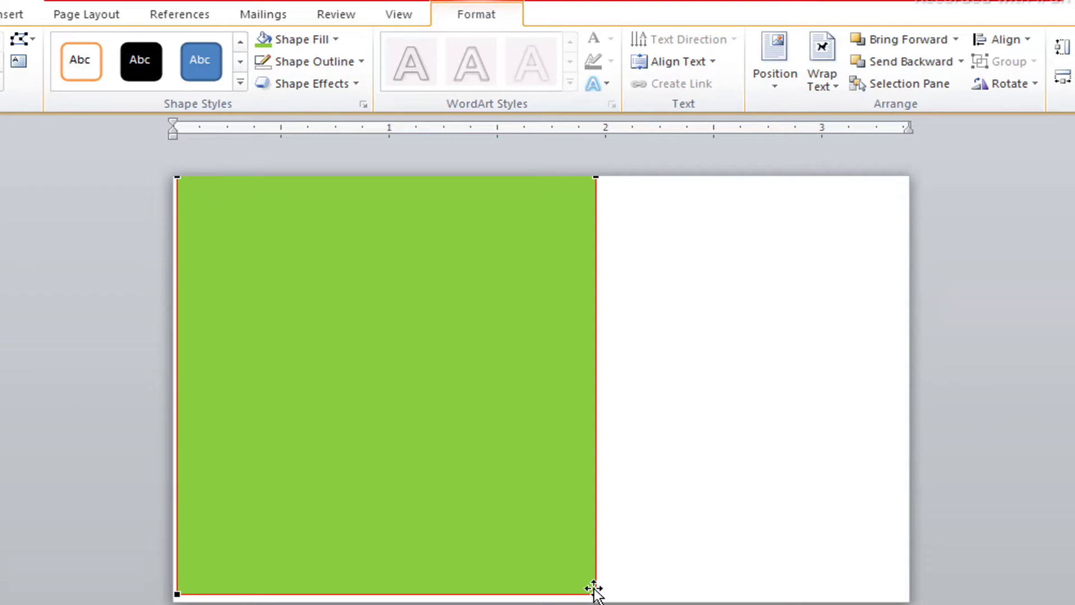
drag(595, 592, 442, 592)
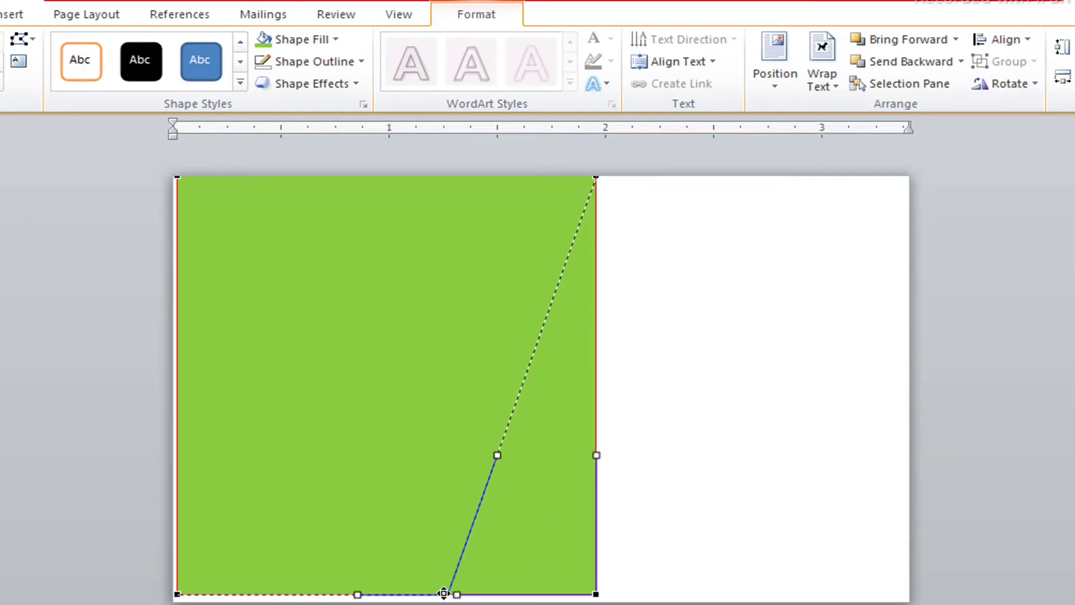
drag(442, 593, 443, 592)
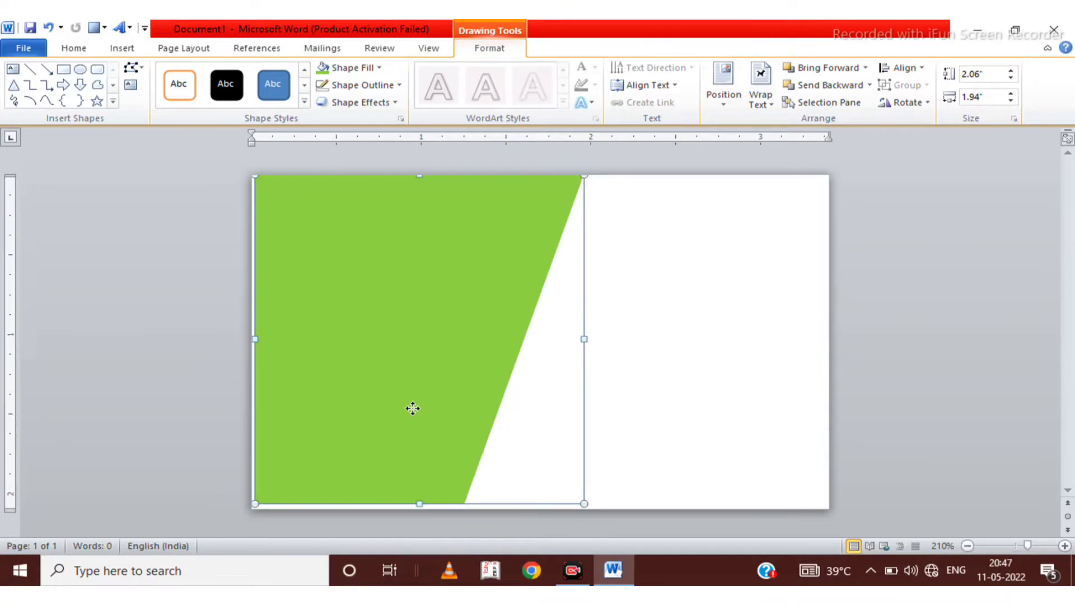
- Stretch the green shape to the card's bottom and slightly wider, to 2.11 by 2.05 inches
drag(413, 408, 420, 423)
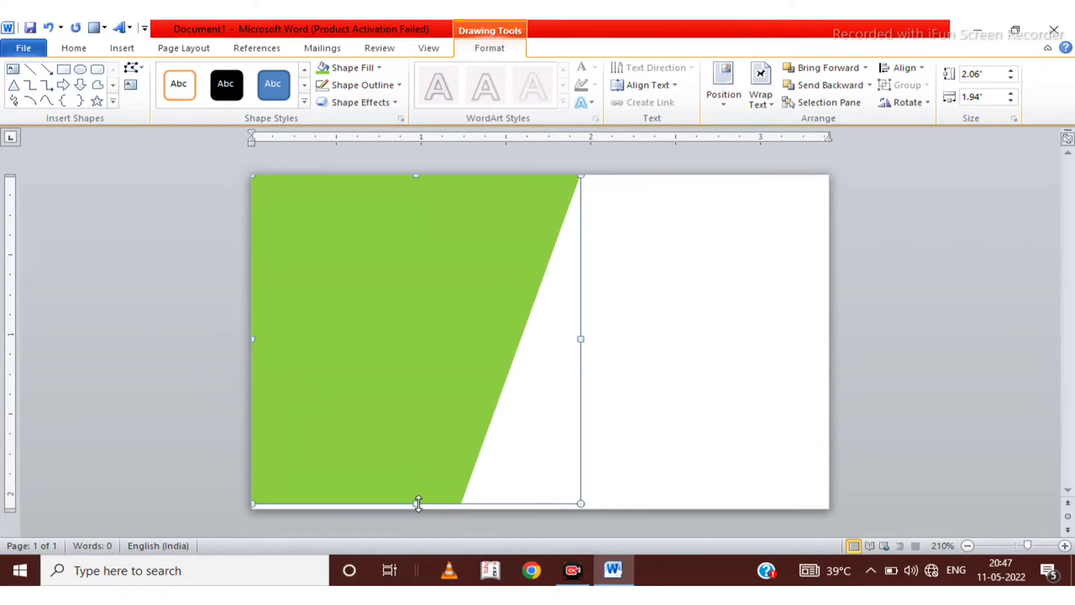
drag(416, 503, 417, 510)
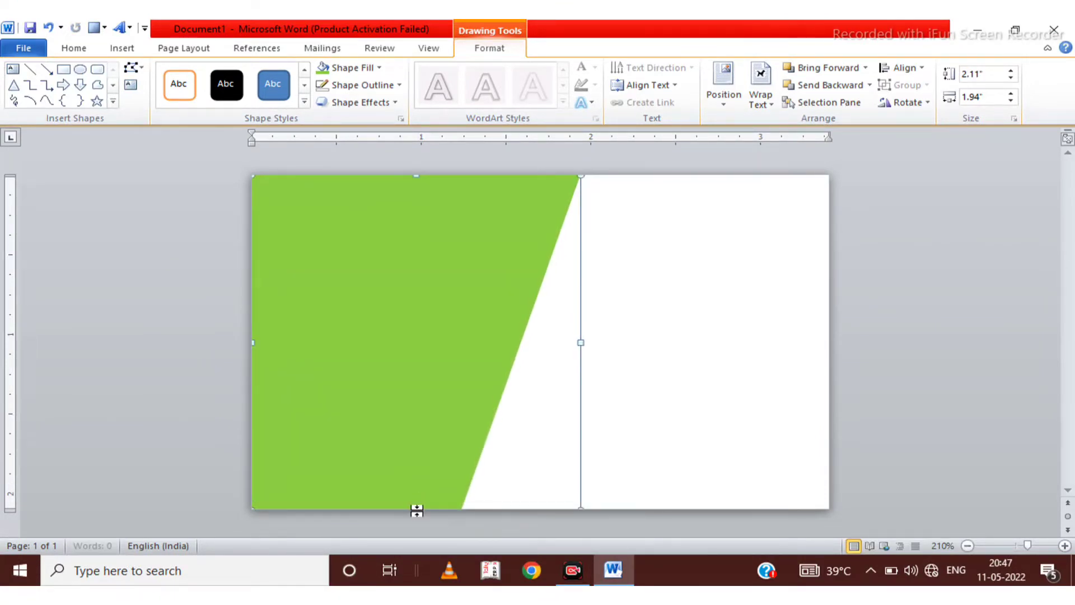
drag(581, 342, 601, 344)
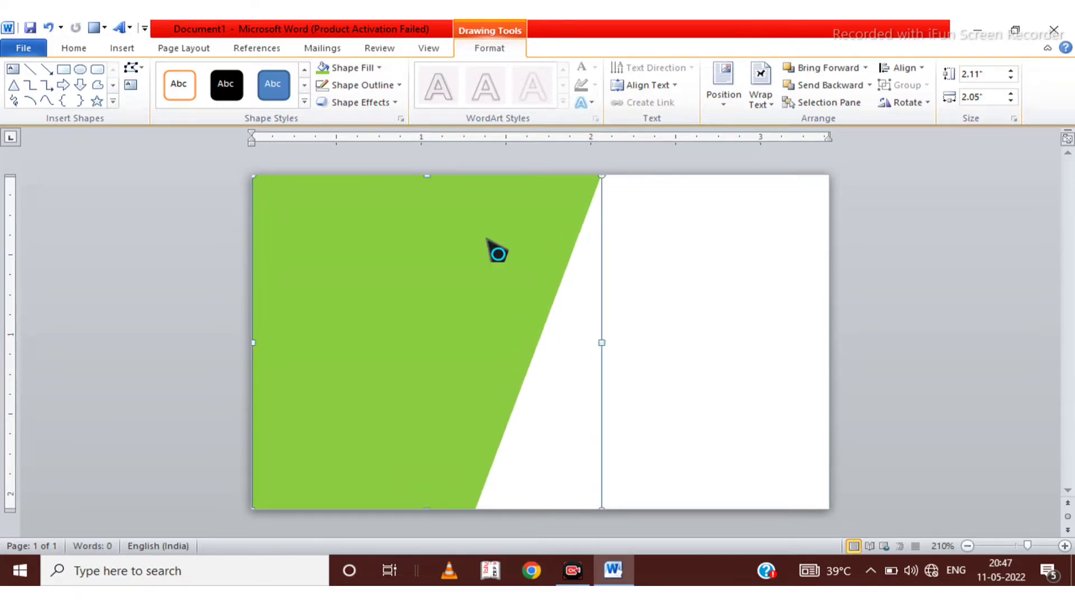
click(137, 49)
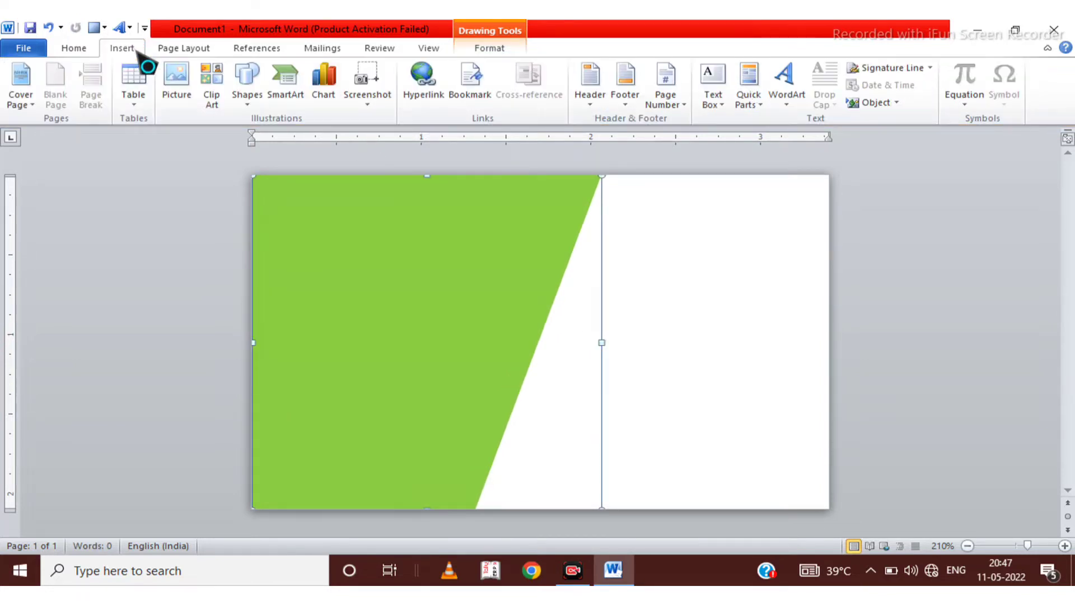
- Draw a rectangle covering the card's right side up to the top edge
click(253, 104)
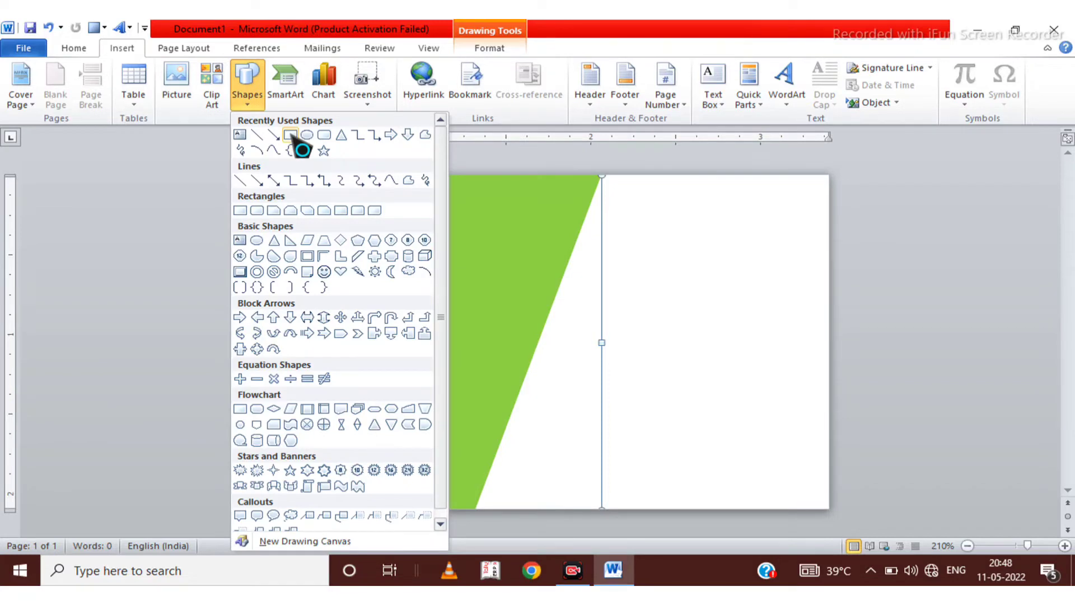
click(291, 136)
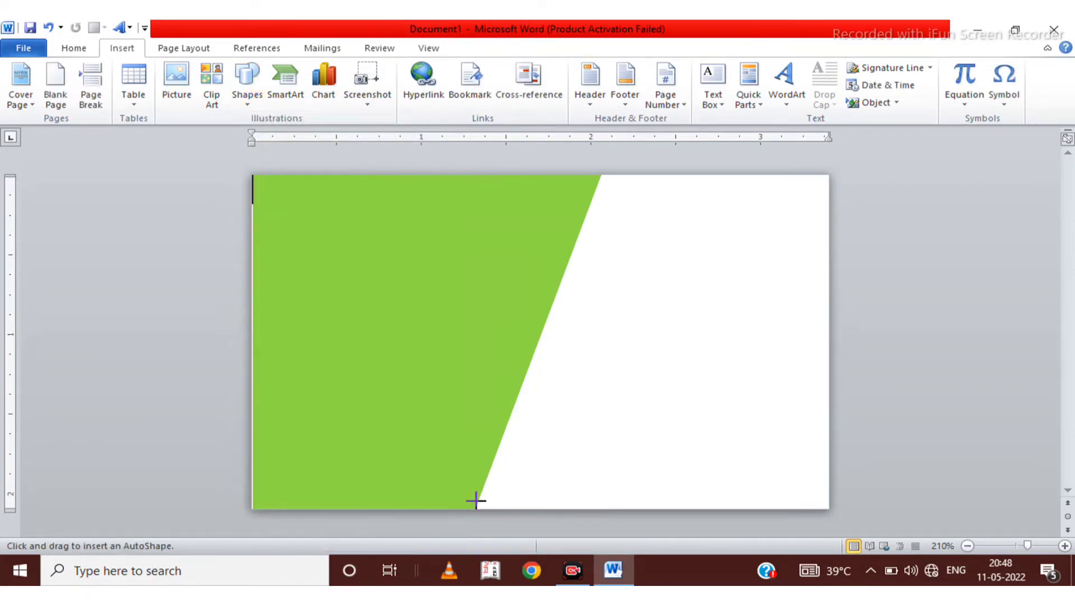
mouse_move(474, 506)
mouse_down()
mouse_move(785, 181)
mouse_move(827, 183)
mouse_up()
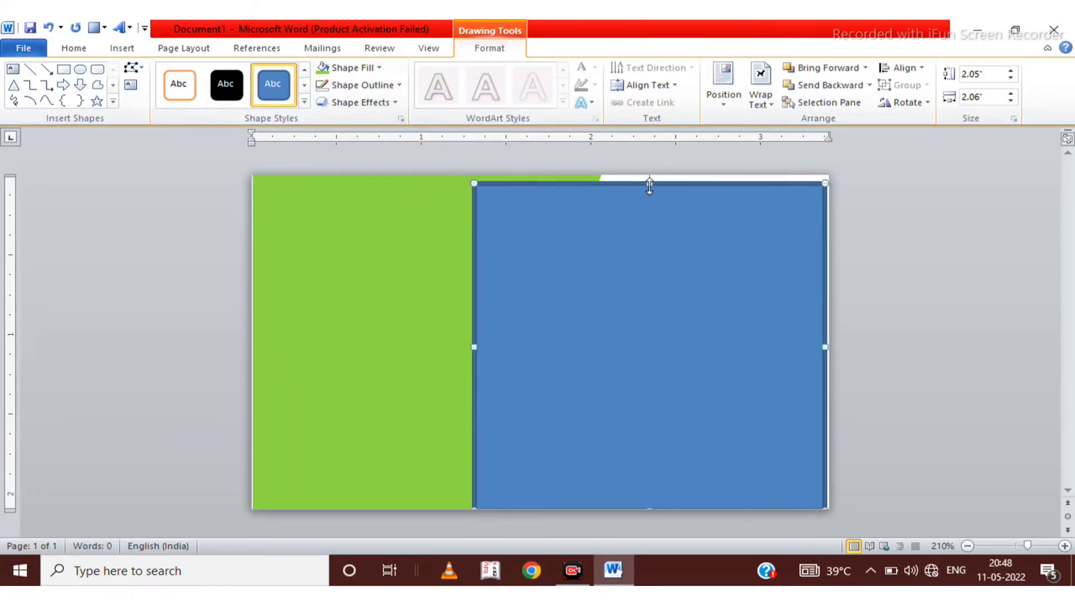
drag(649, 182, 650, 178)
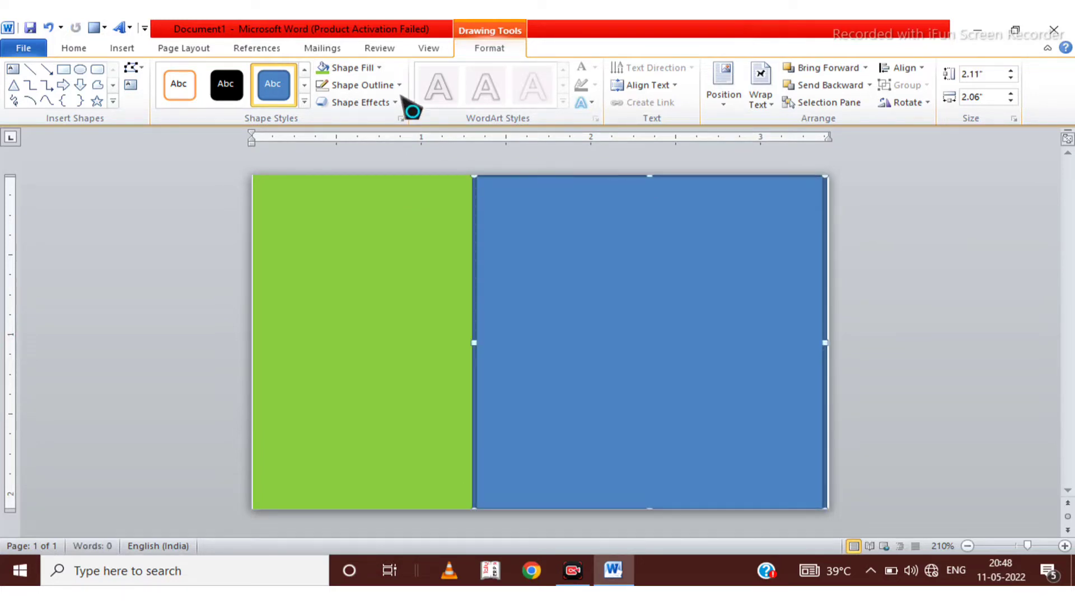
- Color the rectangle dark navy (Dark Blue, Darker 25%) with no outline
click(359, 68)
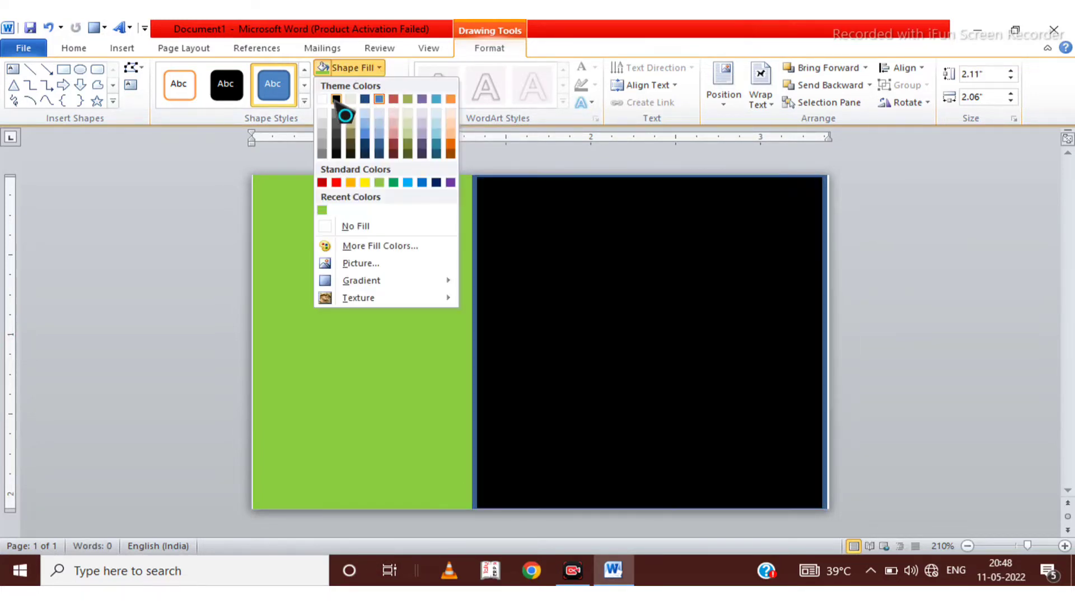
click(366, 101)
click(363, 85)
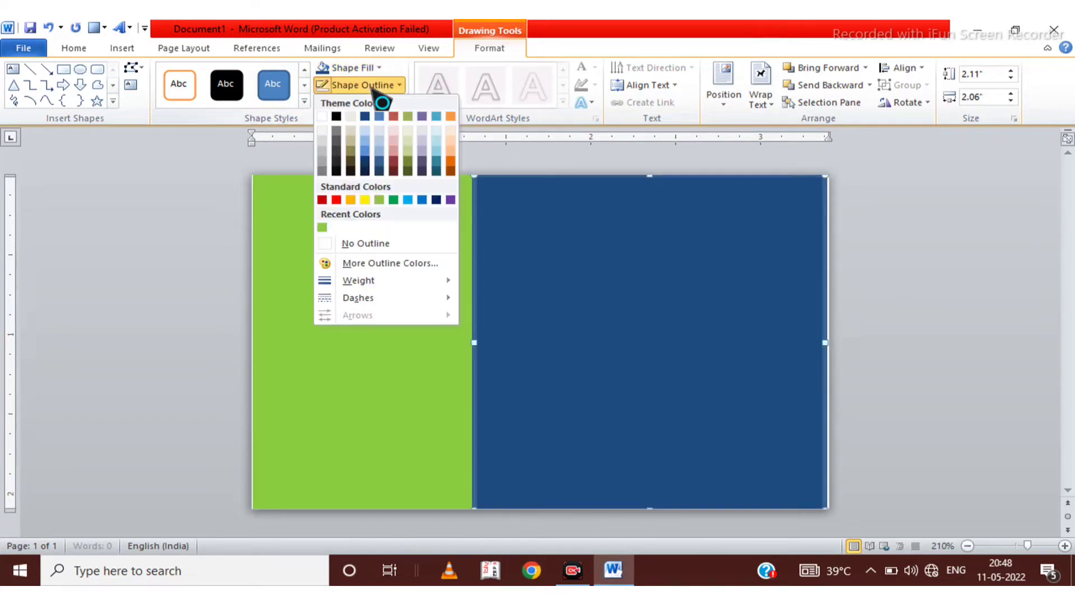
click(370, 242)
click(386, 69)
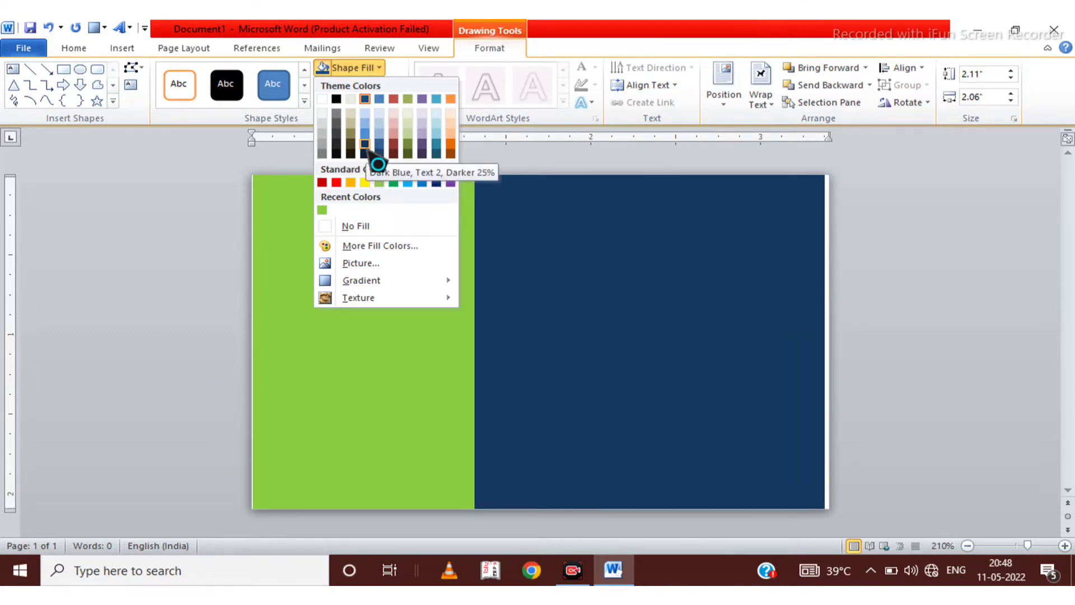
click(365, 144)
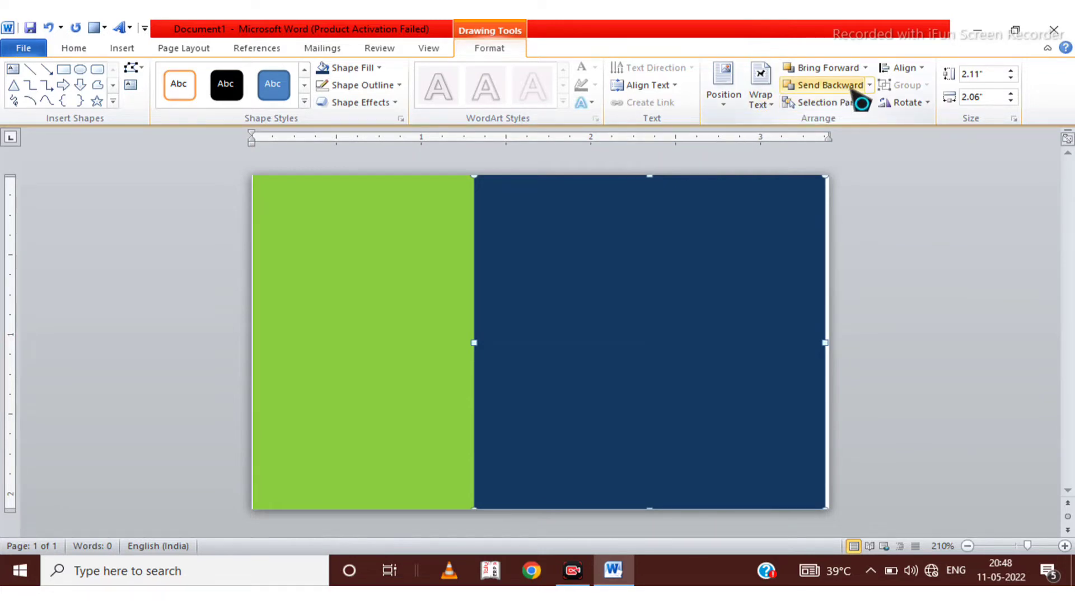
- Send the navy rectangle to the back and fine-tune the green shape's position
click(869, 85)
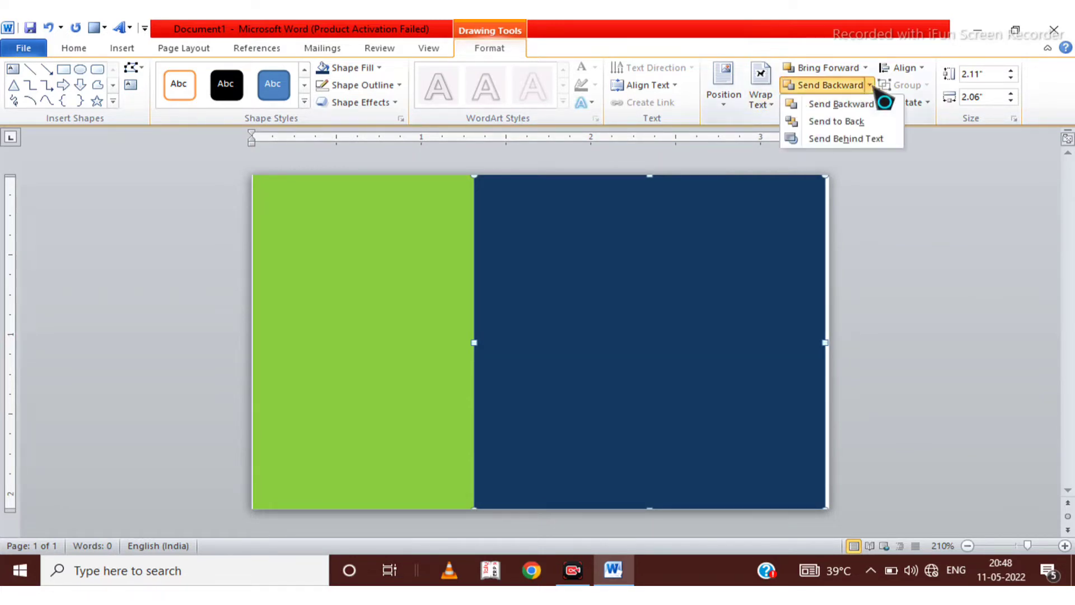
right_click(858, 121)
click(858, 121)
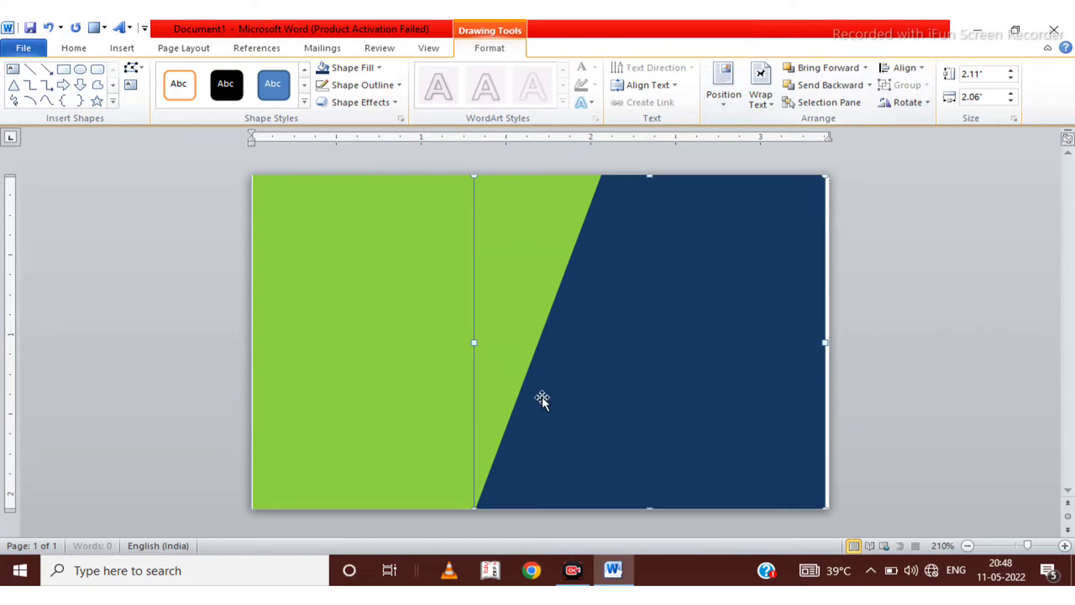
key(Right)
key(Right)
key(Right)
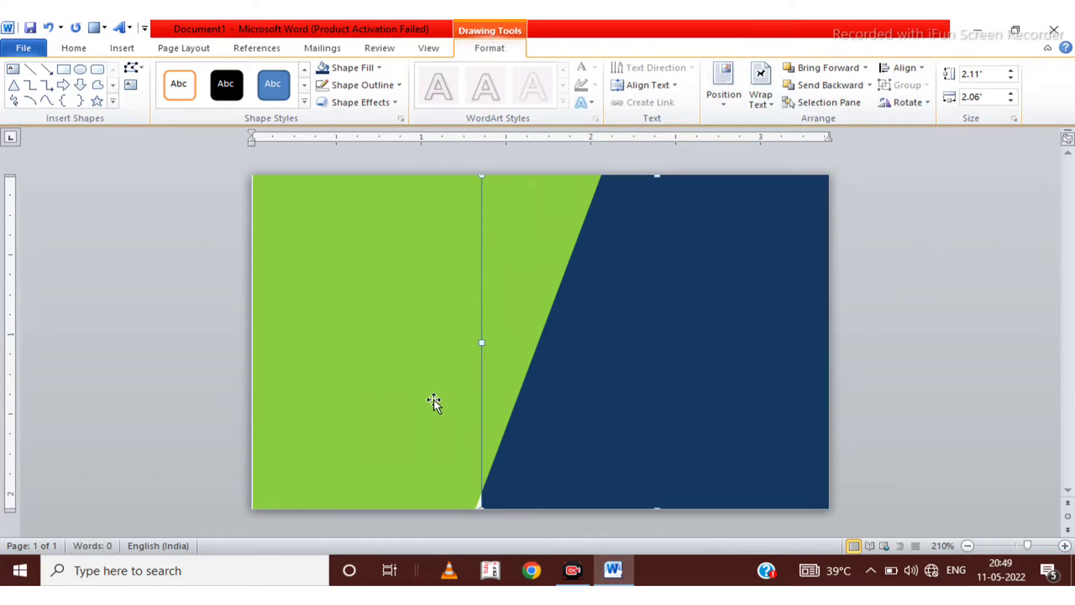
drag(480, 337, 469, 340)
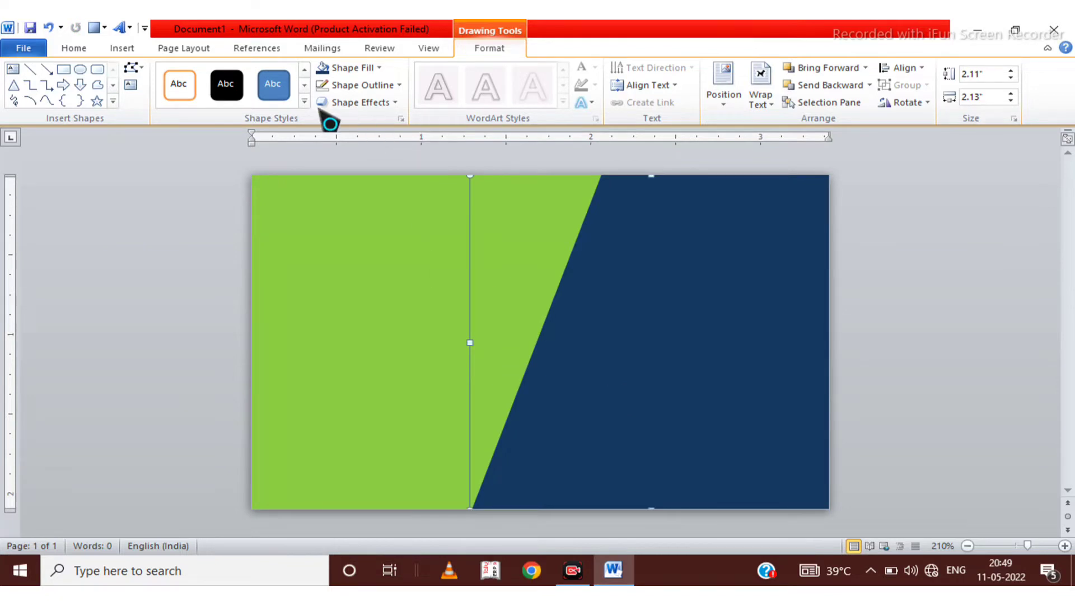
click(122, 48)
- Draw a 0.56-inch circle centred on the green/navy diagonal
click(247, 90)
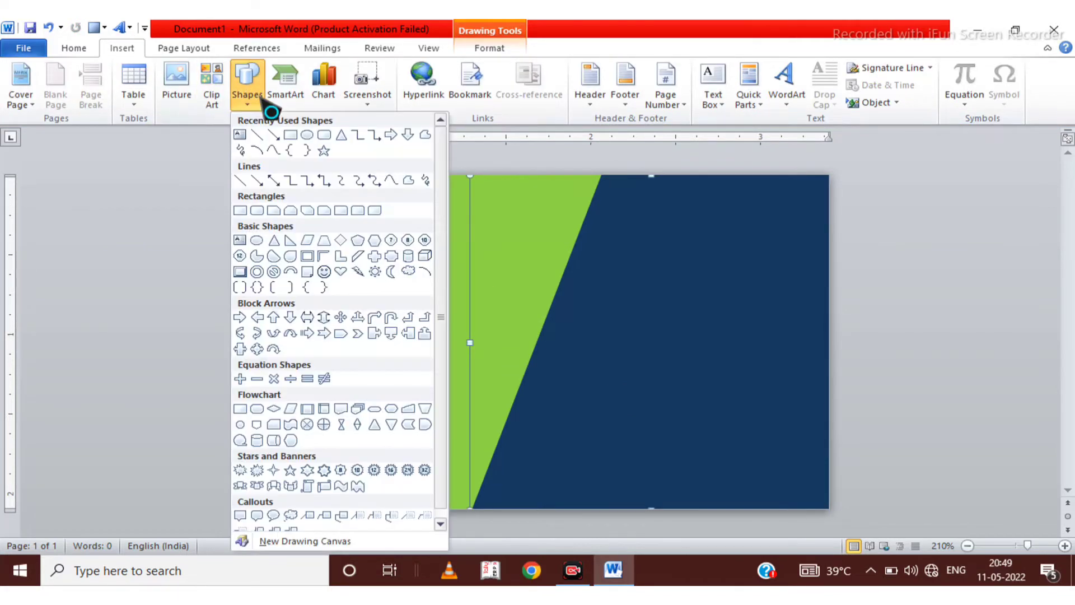
click(307, 135)
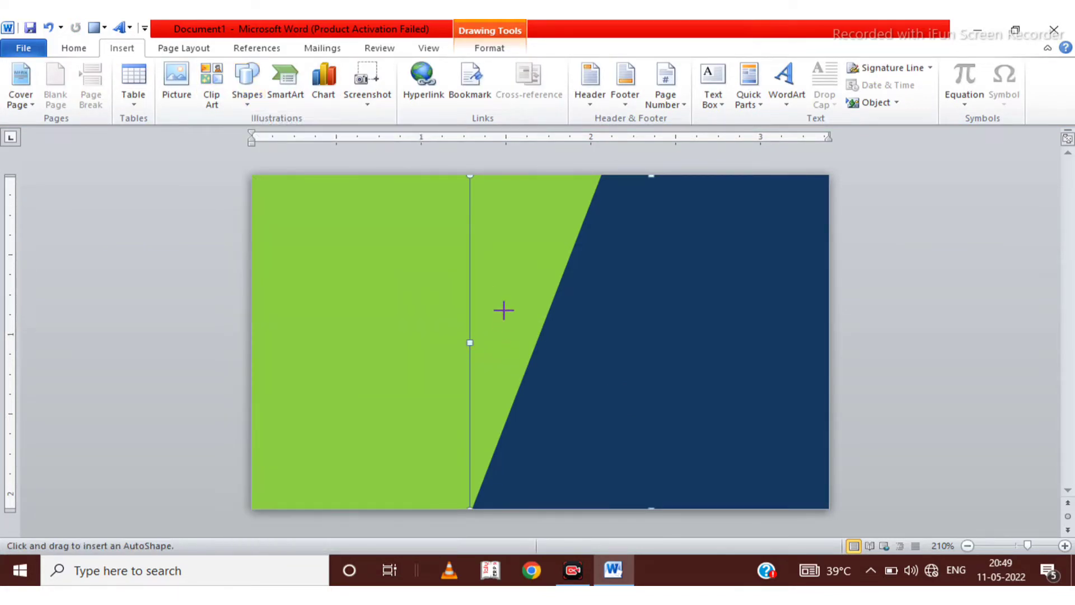
drag(504, 280, 518, 325)
drag(505, 268, 542, 332)
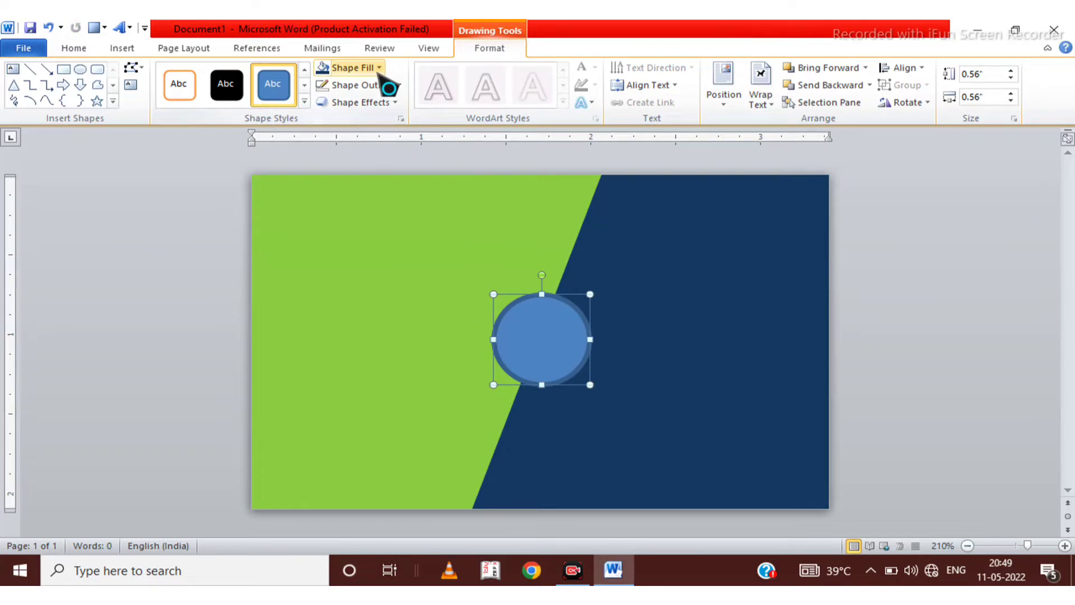
- Fill the circle white and remove its outline
click(359, 68)
click(323, 99)
click(367, 85)
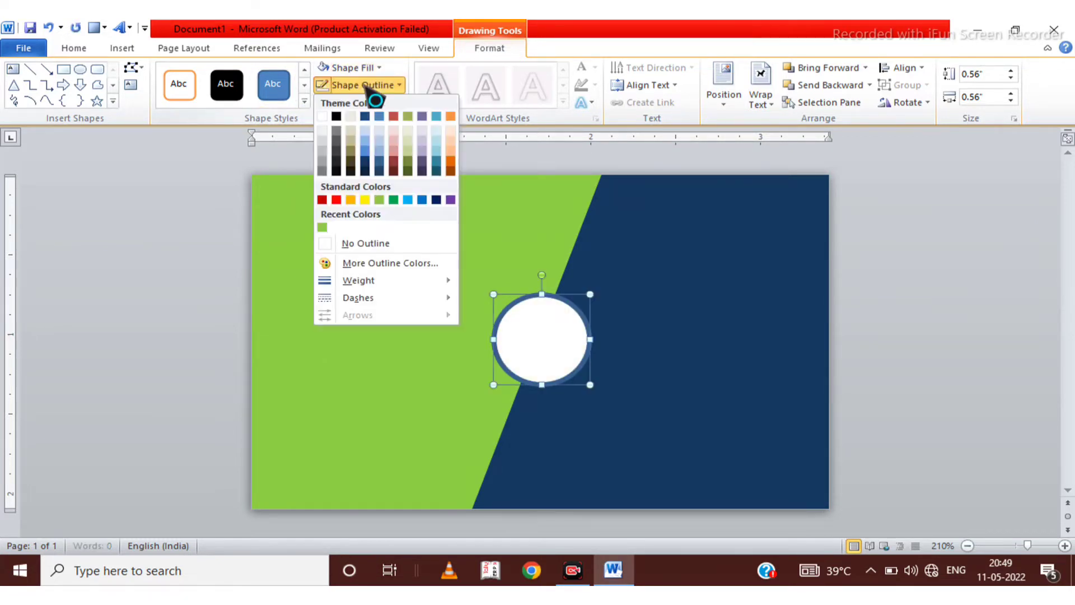
click(372, 243)
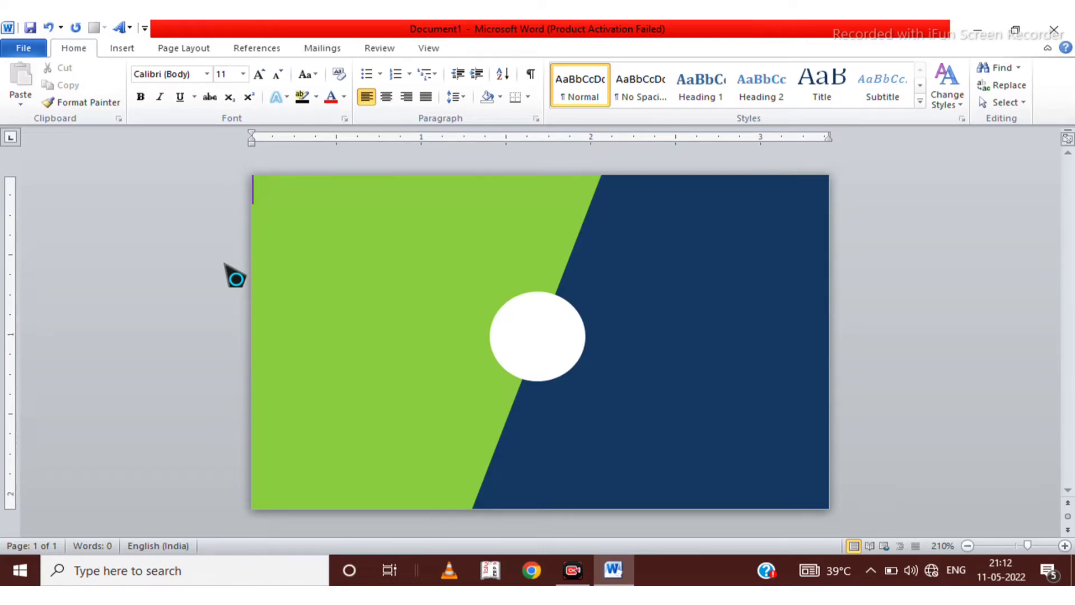
click(122, 47)
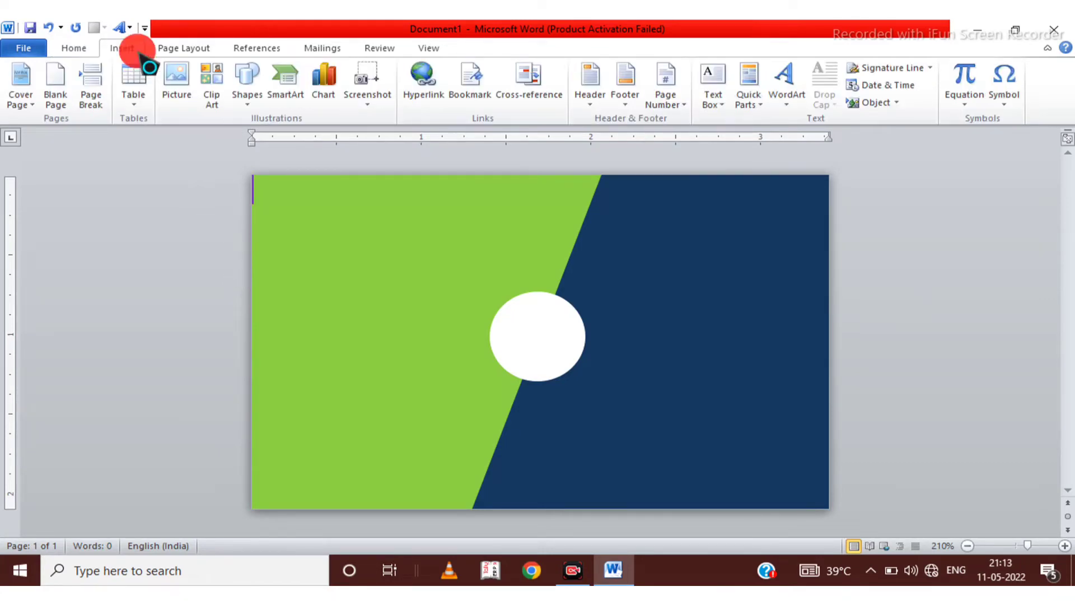
- Insert the Natural Beauty logo picture into the card
click(183, 84)
scroll(322, 219, down, 2)
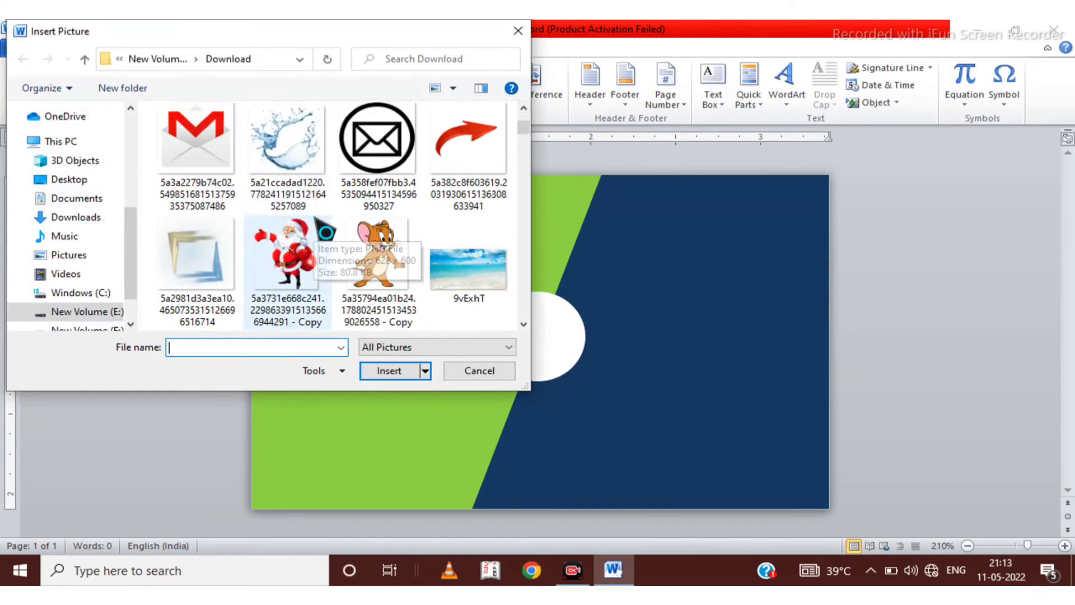
scroll(317, 220, down, 2)
scroll(317, 221, down, 3)
scroll(317, 221, down, 2)
scroll(317, 220, down, 2)
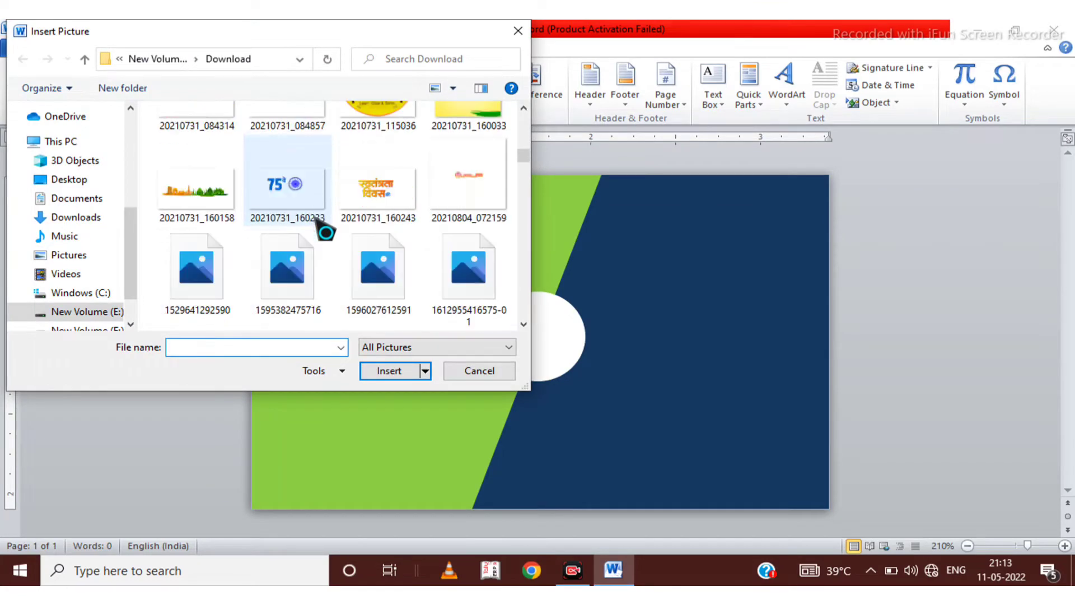
scroll(317, 221, down, 2)
scroll(318, 222, down, 2)
scroll(317, 222, down, 2)
scroll(317, 221, down, 2)
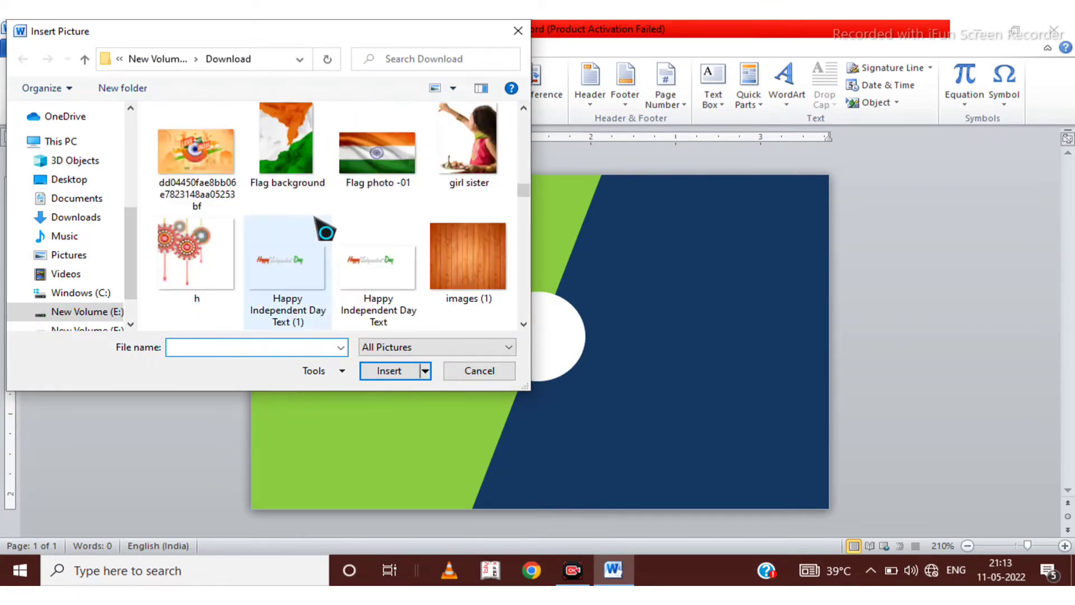
scroll(318, 222, down, 2)
scroll(317, 221, down, 2)
scroll(318, 221, down, 2)
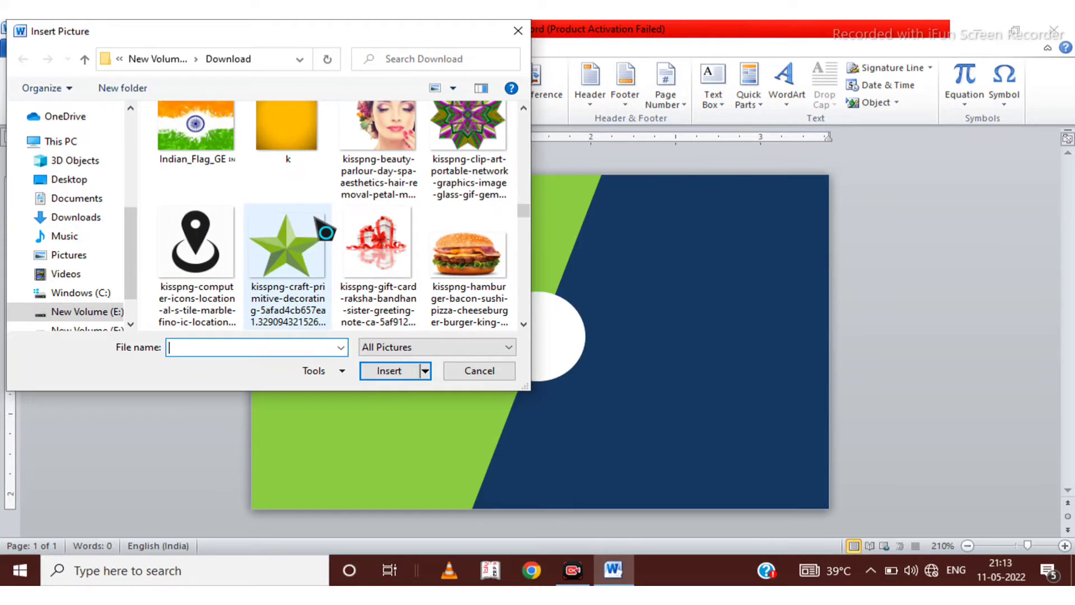
scroll(317, 221, down, 2)
click(374, 150)
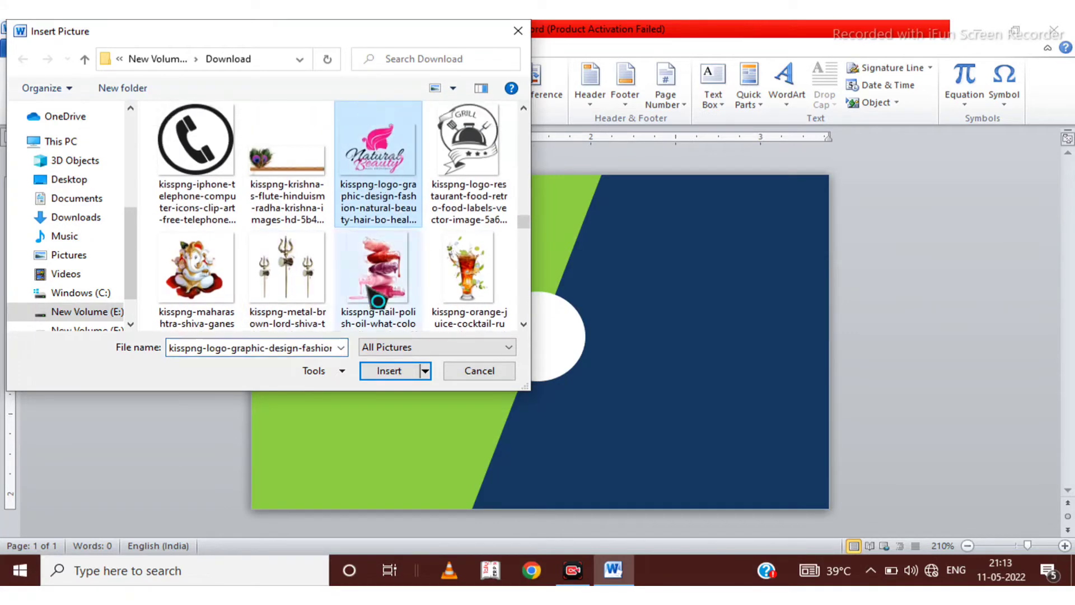
click(386, 372)
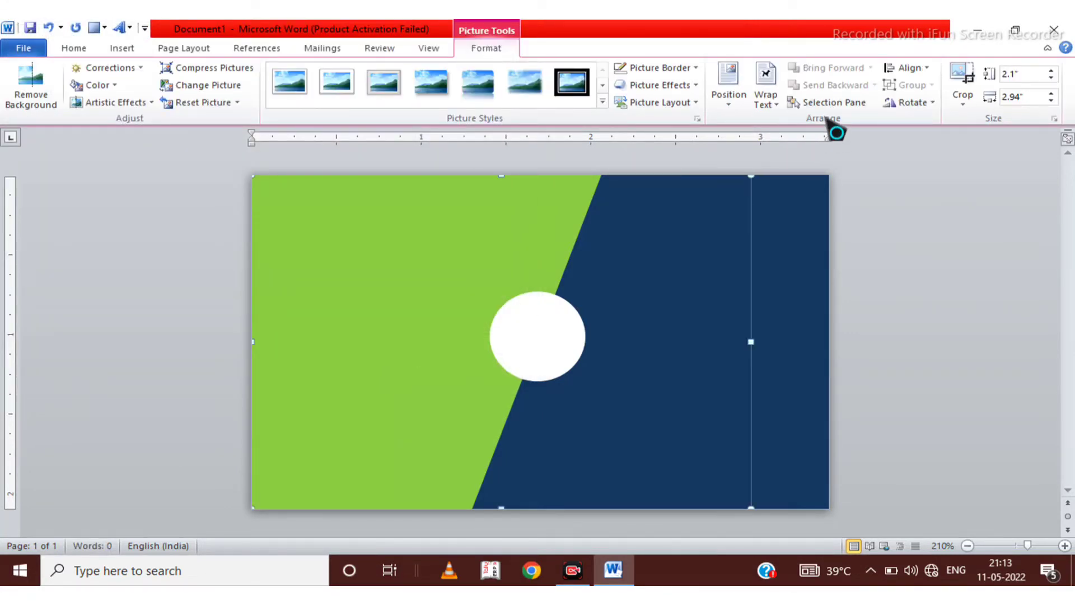
- Float the logo in front of text, shrink it to 0.47 by 0.66 inches, and place it in the circle
click(779, 106)
click(809, 239)
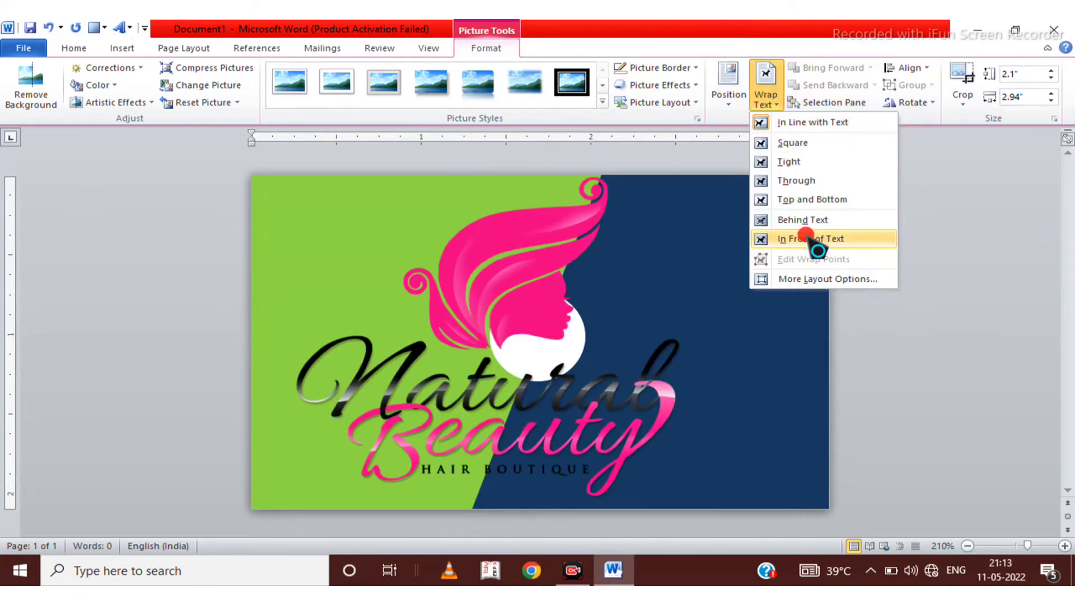
drag(751, 176, 444, 376)
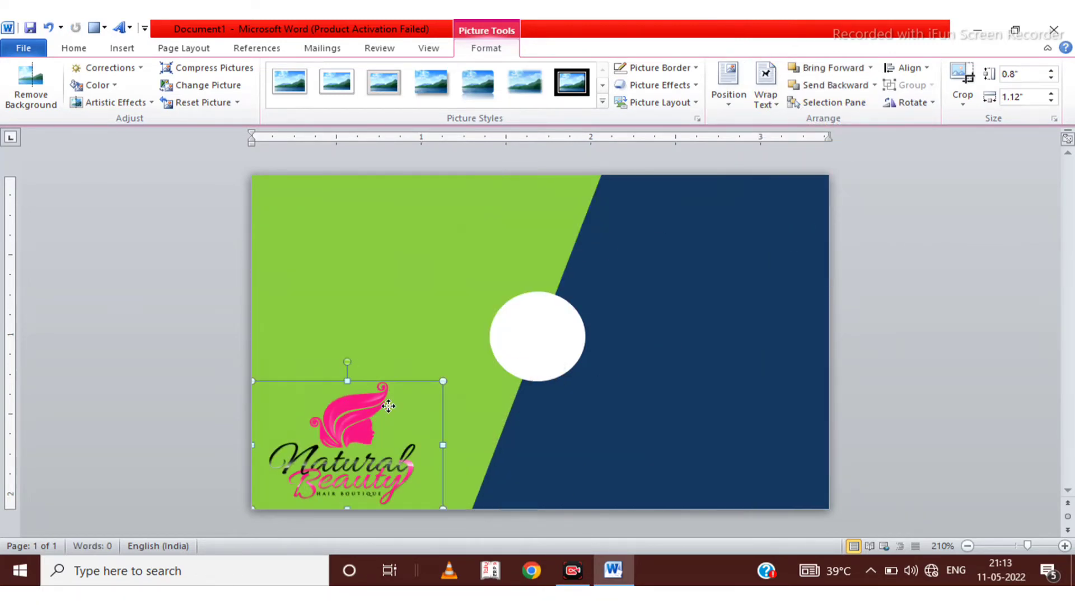
drag(392, 442, 485, 329)
drag(537, 264, 459, 319)
drag(377, 369, 514, 359)
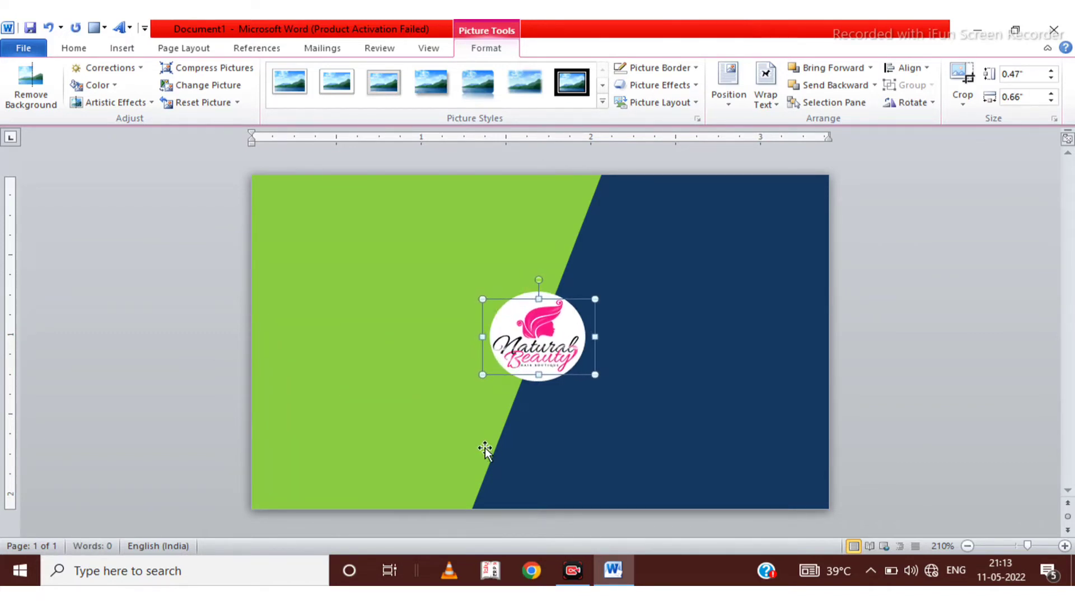
- Insert the nail-polish bottles picture into the card
click(122, 50)
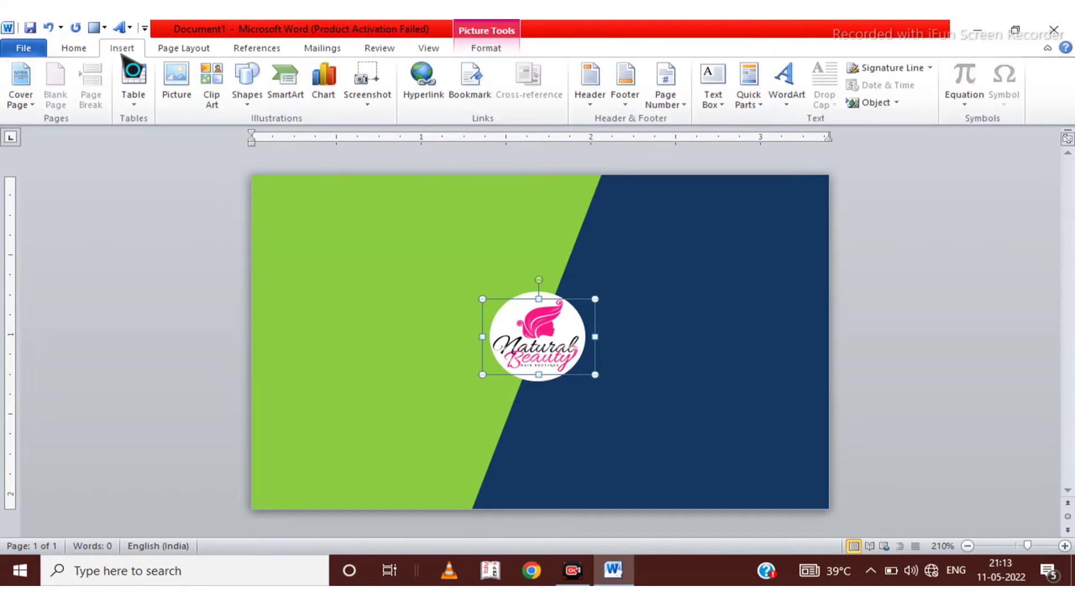
click(177, 89)
scroll(269, 246, down, 2)
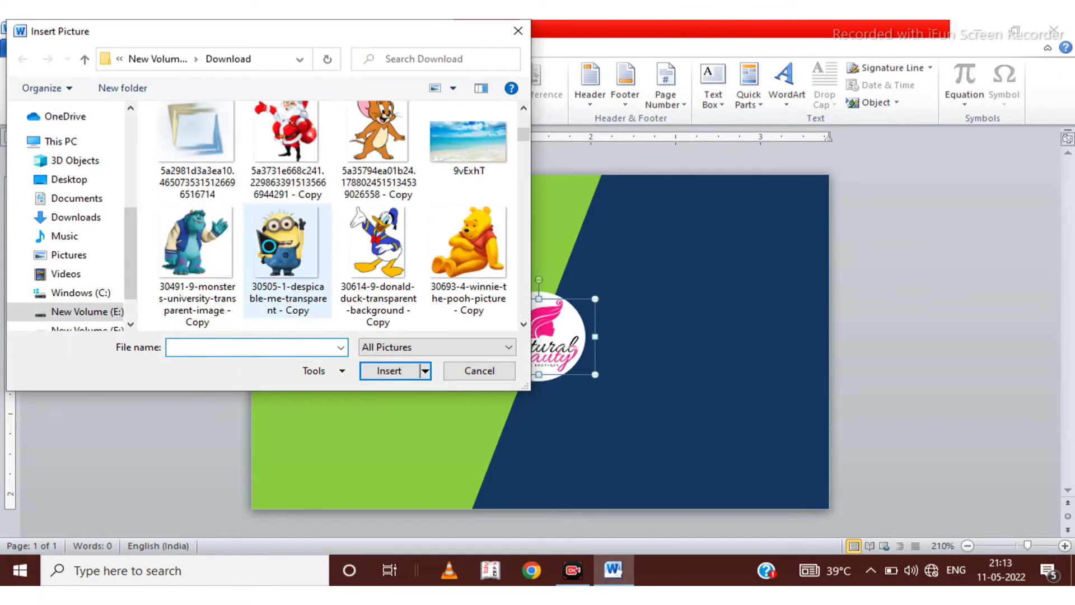
scroll(269, 247, down, 3)
scroll(268, 246, down, 3)
scroll(269, 246, down, 3)
scroll(269, 247, down, 2)
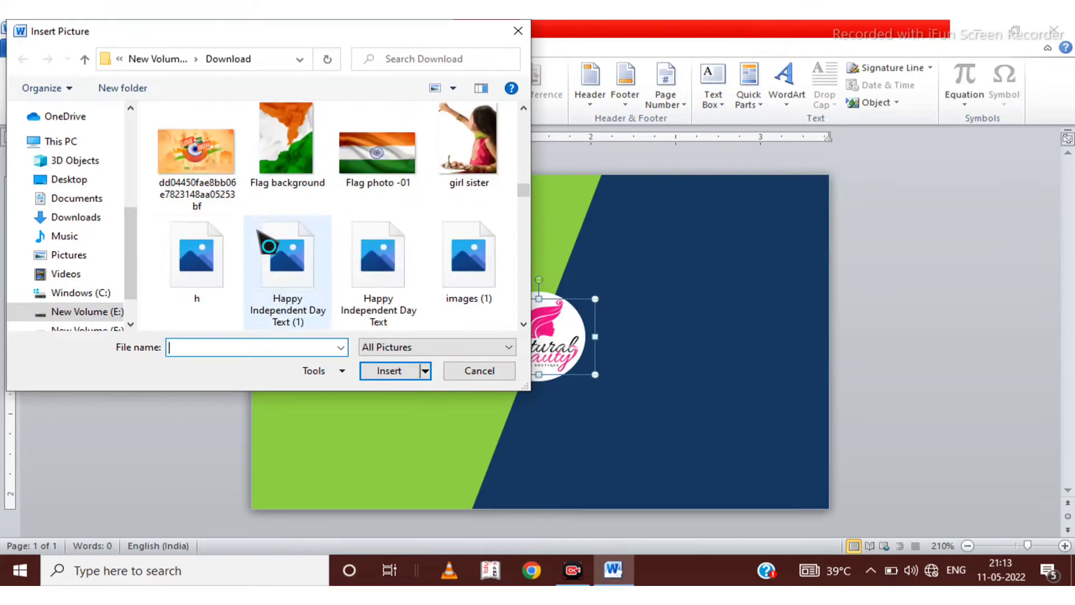
scroll(269, 246, down, 3)
scroll(269, 246, down, 3)
scroll(269, 246, down, 2)
scroll(269, 246, down, 2)
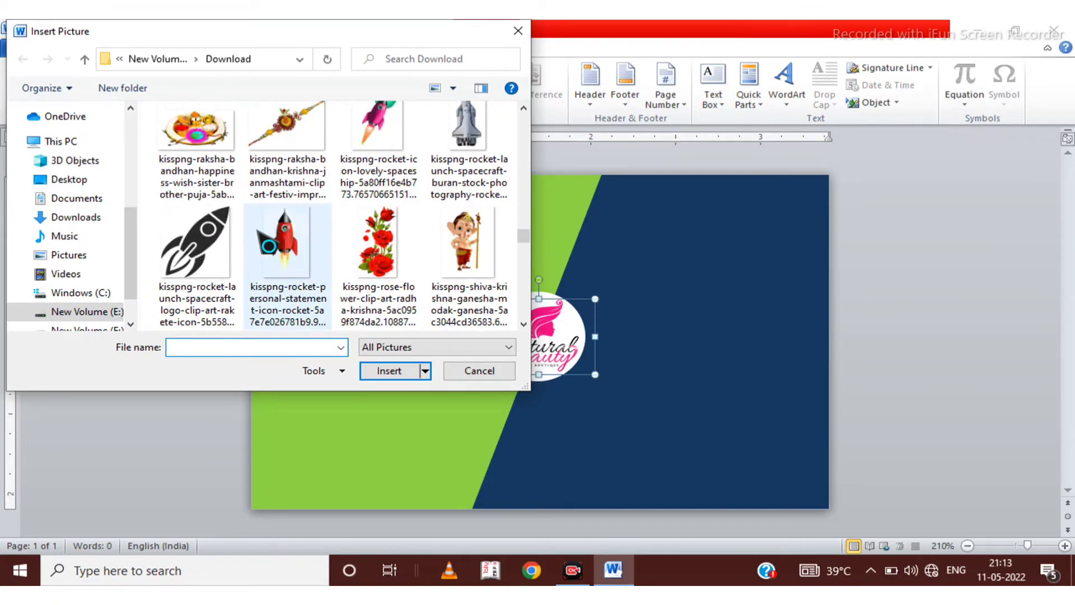
scroll(269, 246, down, 2)
scroll(269, 246, down, 3)
scroll(269, 247, down, 3)
scroll(269, 246, down, 2)
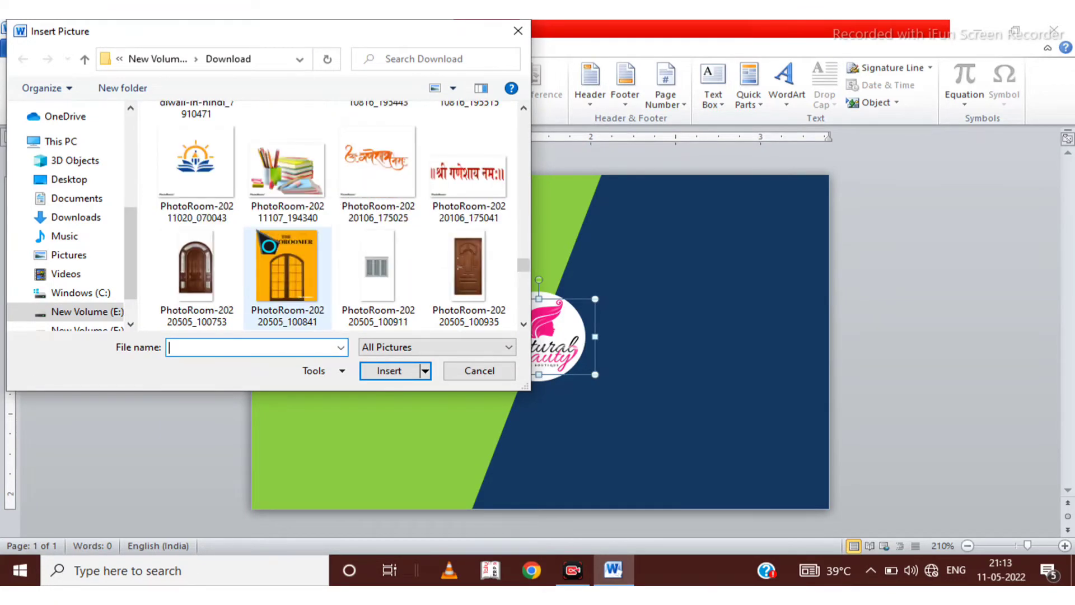
scroll(269, 246, down, 1)
scroll(269, 247, down, 2)
scroll(269, 247, down, 2)
scroll(269, 246, down, 3)
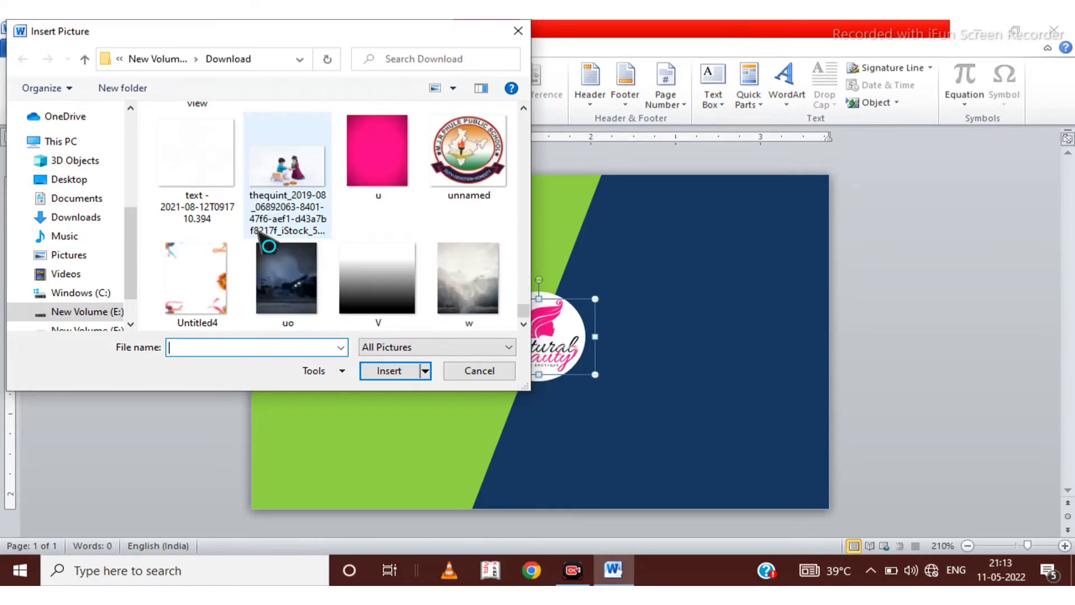
scroll(269, 247, up, 3)
scroll(268, 247, up, 3)
scroll(269, 246, up, 3)
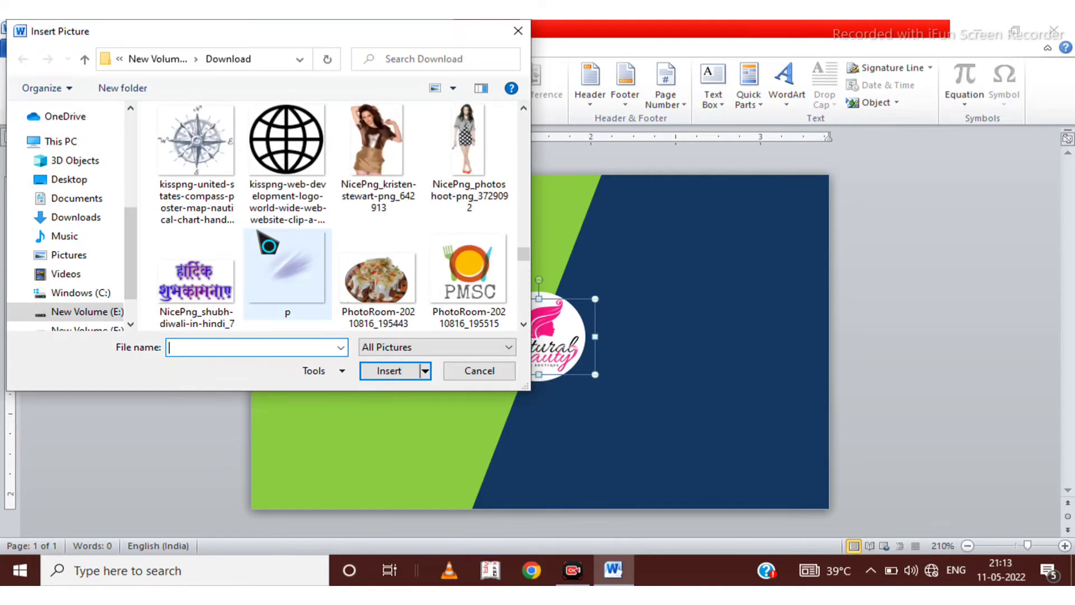
scroll(269, 247, up, 2)
scroll(268, 245, up, 2)
scroll(268, 245, up, 2)
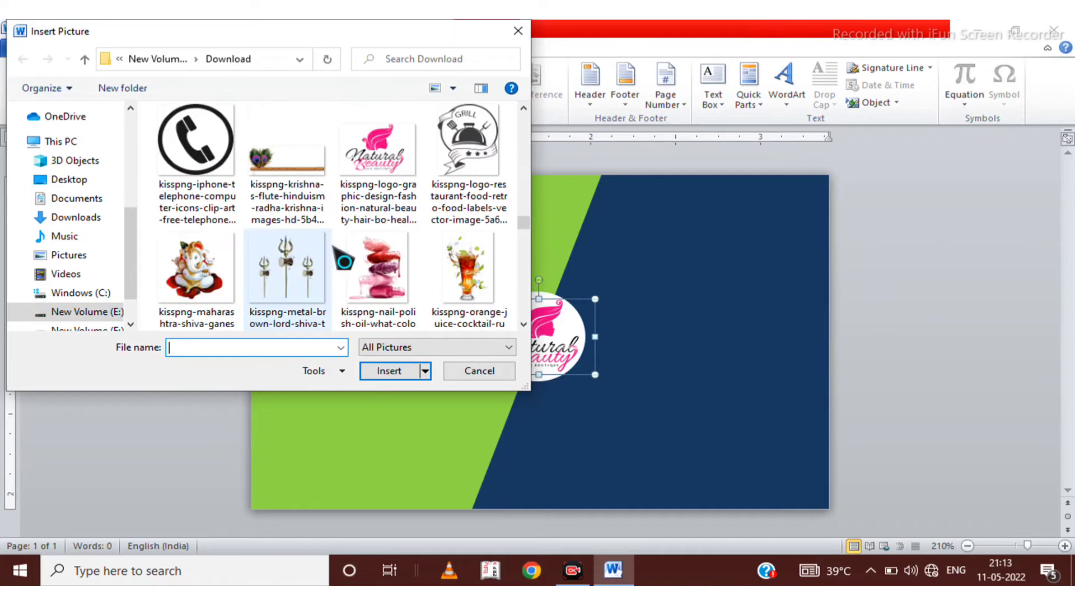
click(381, 264)
click(407, 372)
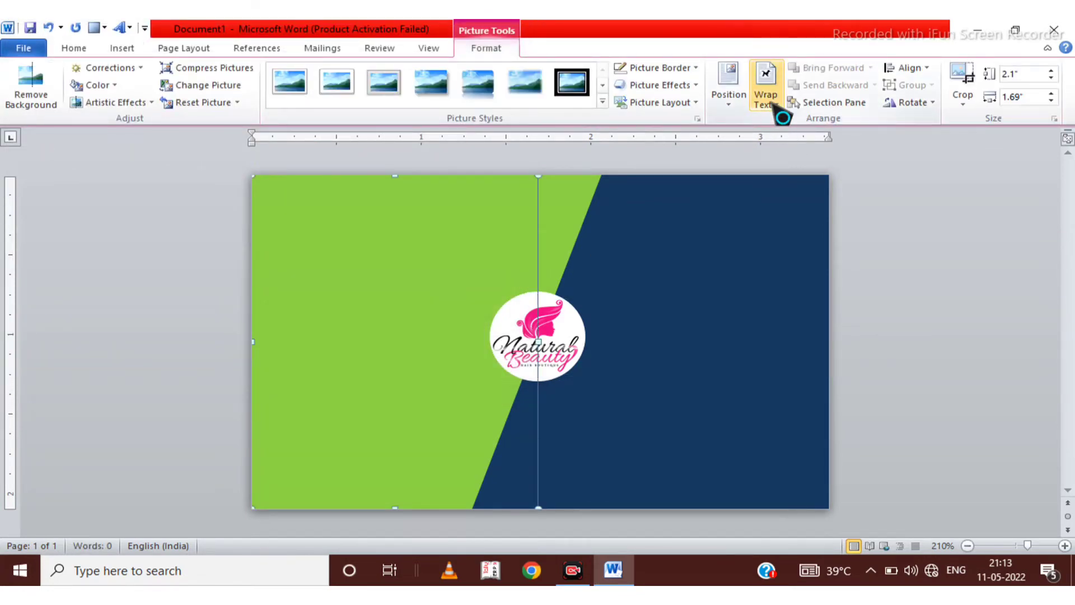
- Float the picture in front of text, shrink it to 1.06 by 0.85 inches, and move it bottom-right
click(767, 100)
click(781, 238)
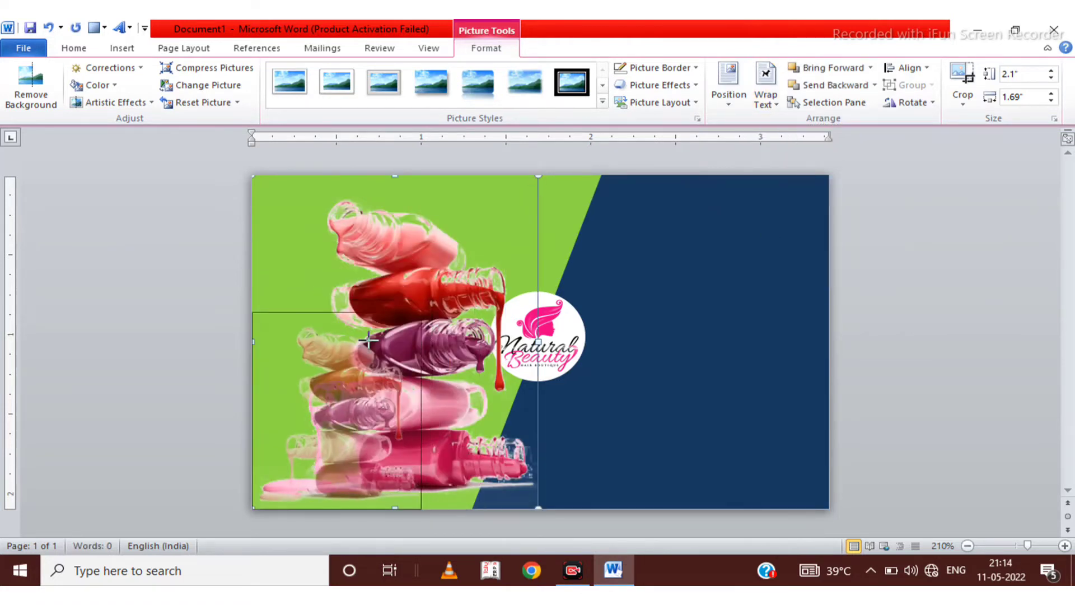
drag(539, 175, 396, 340)
mouse_move(347, 401)
mouse_down()
mouse_move(640, 431)
mouse_move(770, 400)
mouse_up()
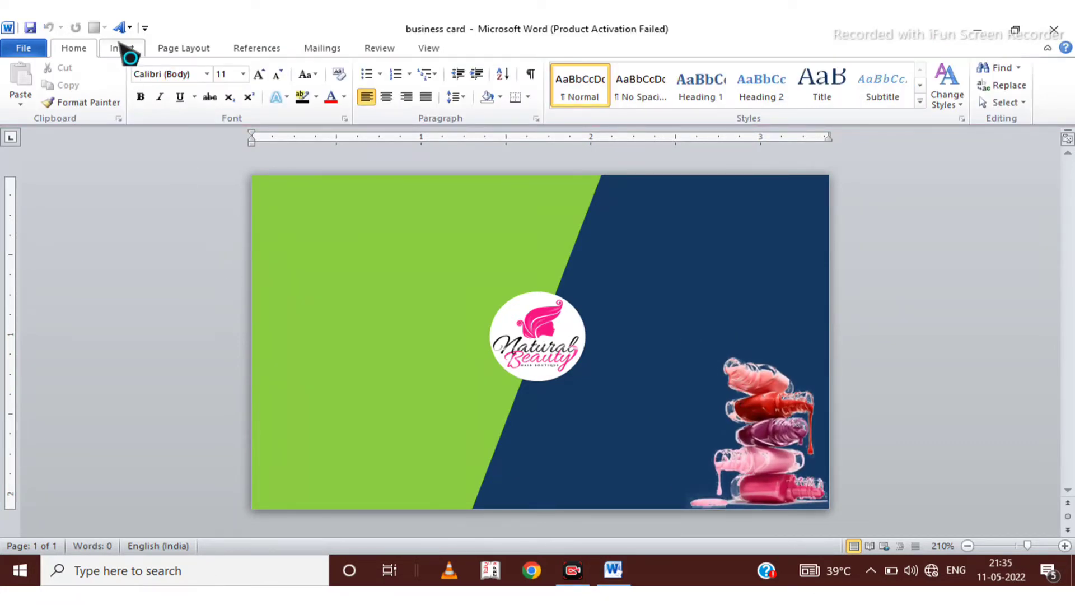
- Draw a wide text box at the top left of the green area
click(129, 54)
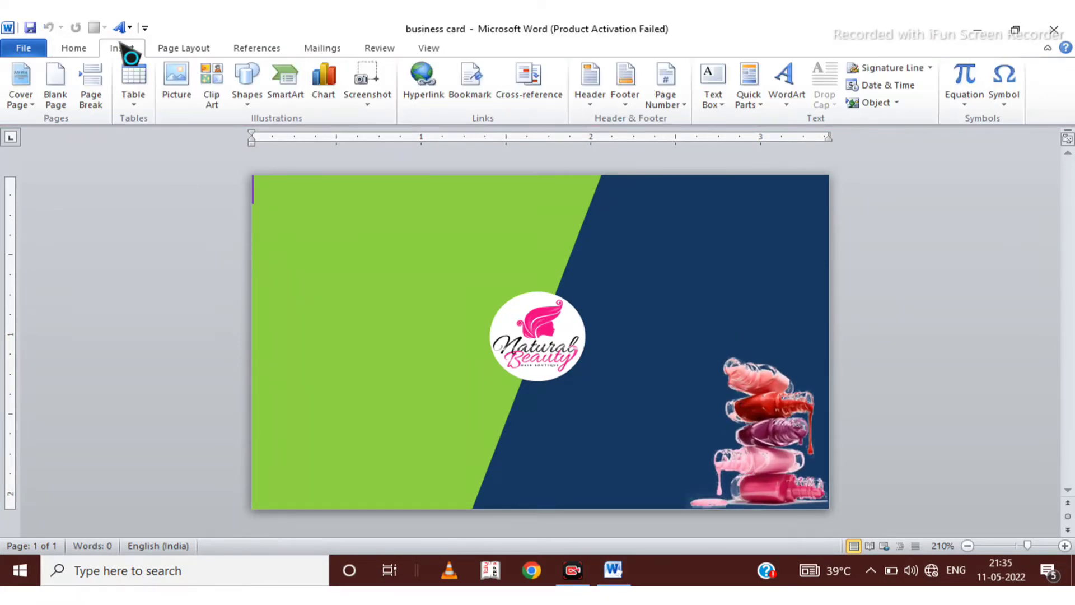
click(247, 89)
click(240, 136)
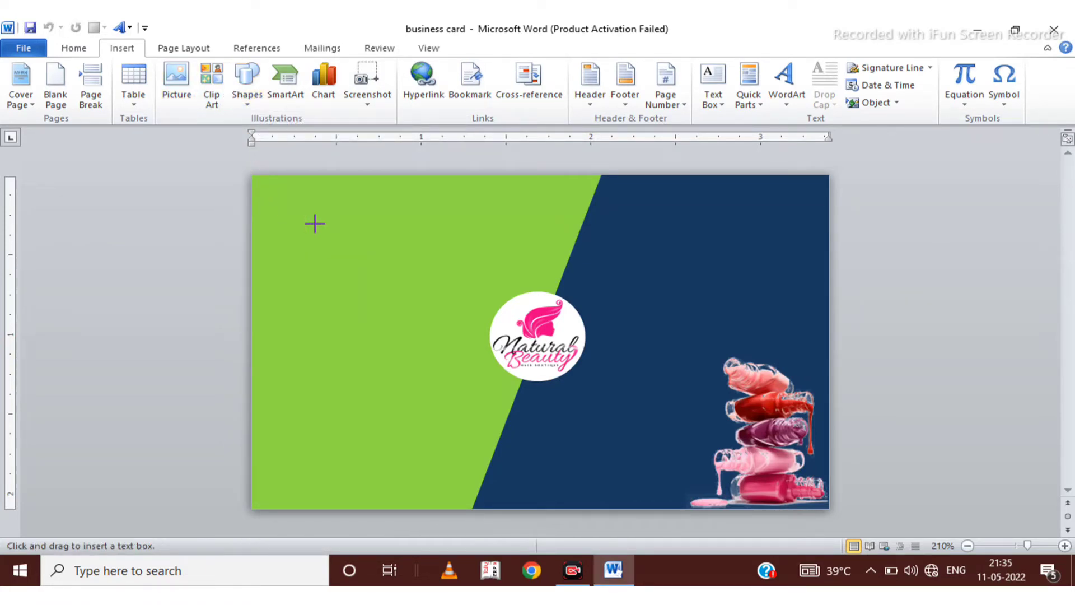
drag(280, 201, 538, 250)
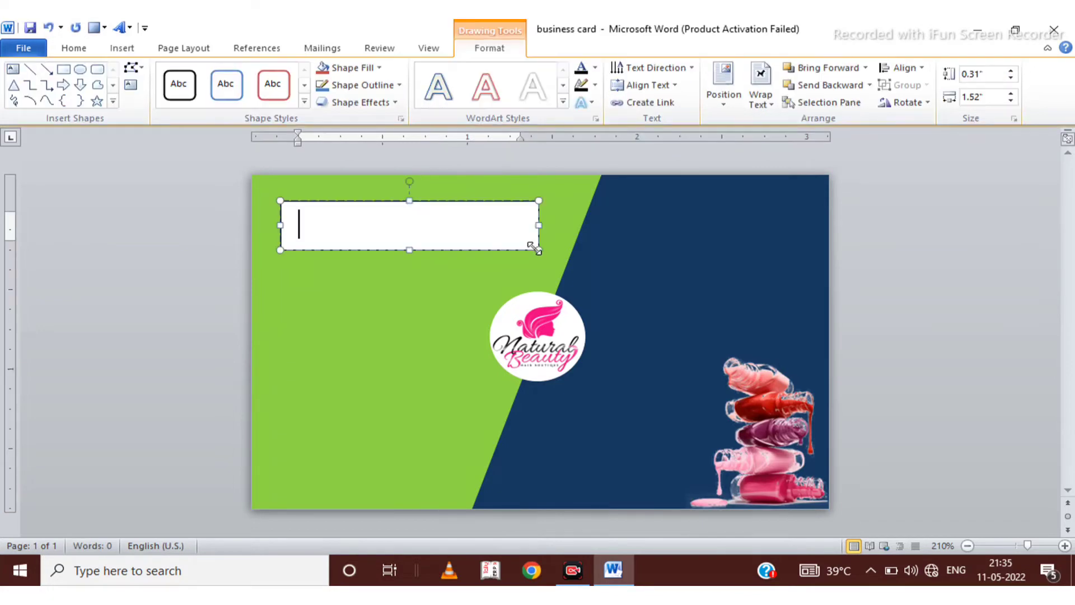
- Give the text box no fill and no outline
click(378, 68)
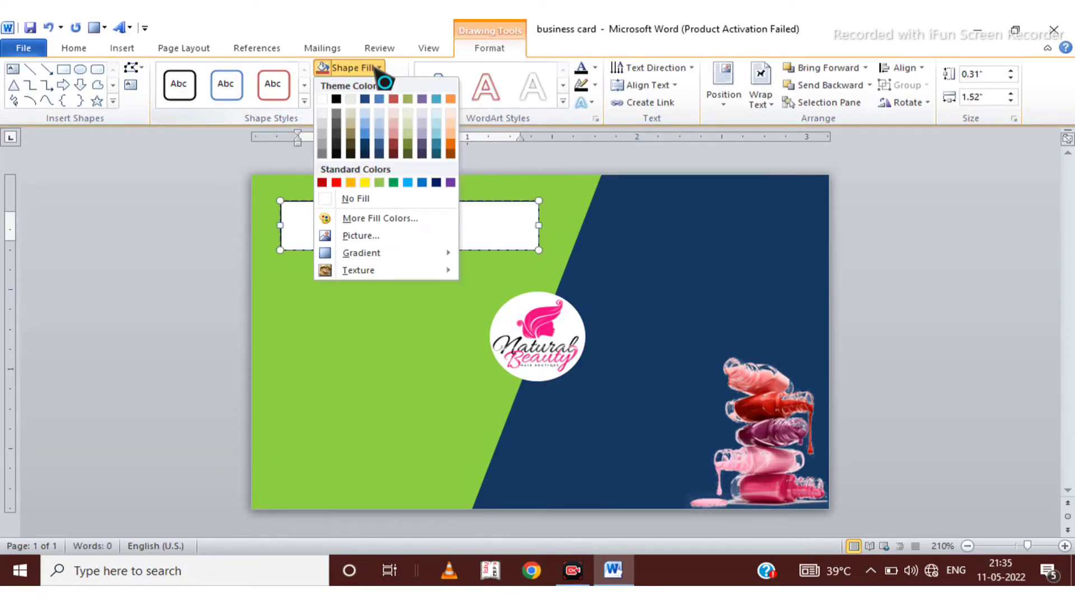
click(371, 204)
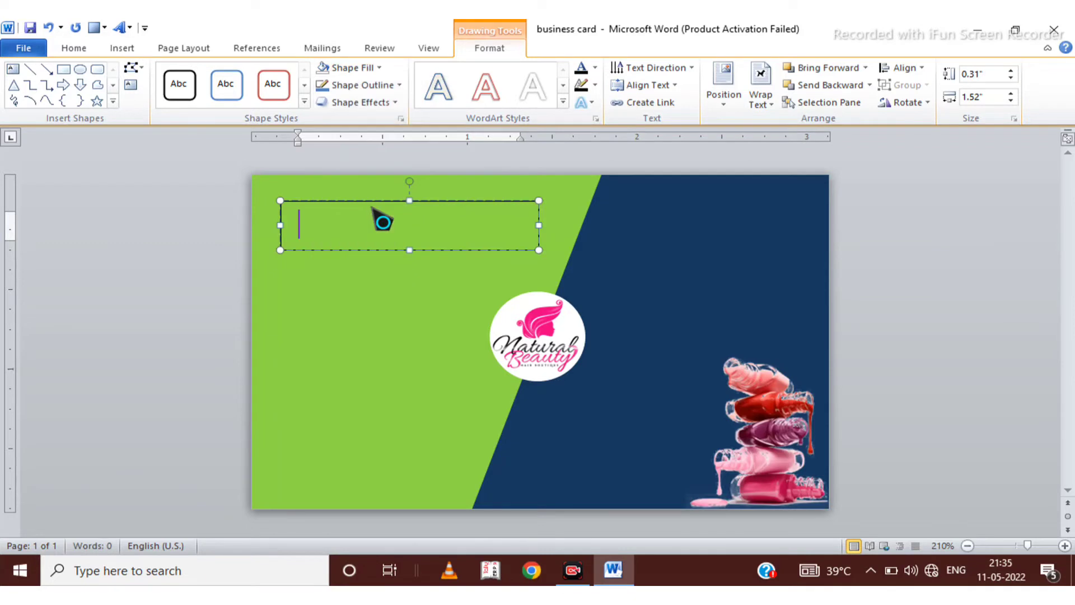
click(399, 87)
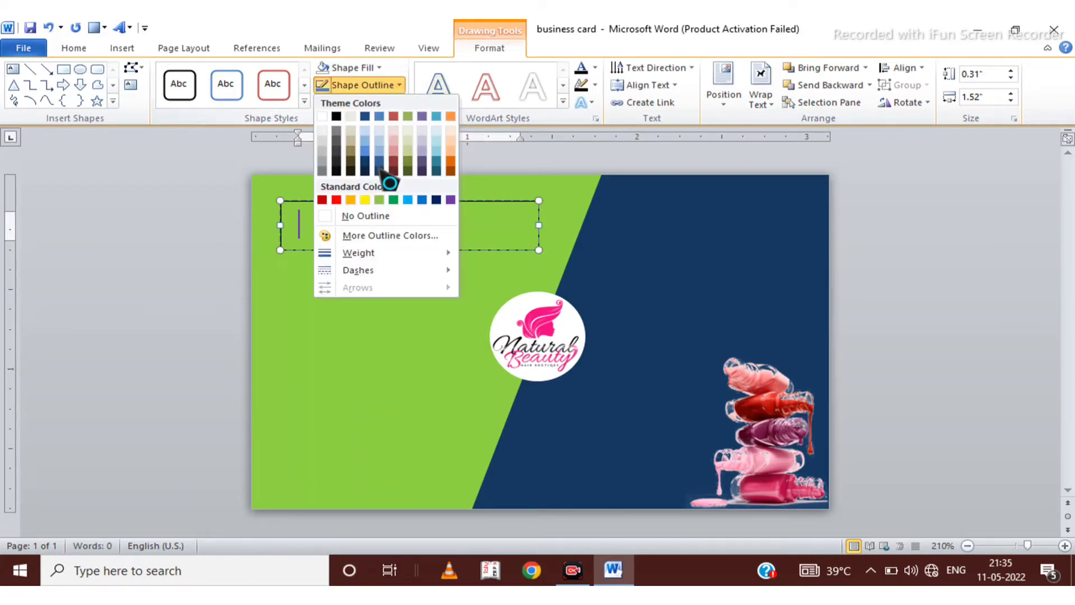
click(377, 219)
text(Your Company)
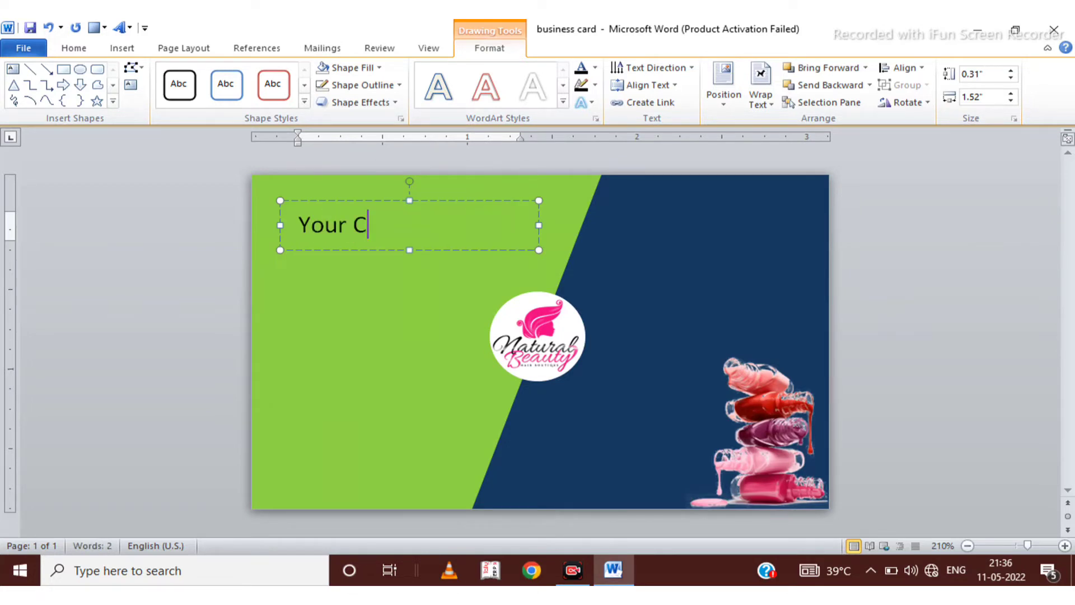
- Set the Your Company title font to Copperplate Gothic
triple_click(358, 228)
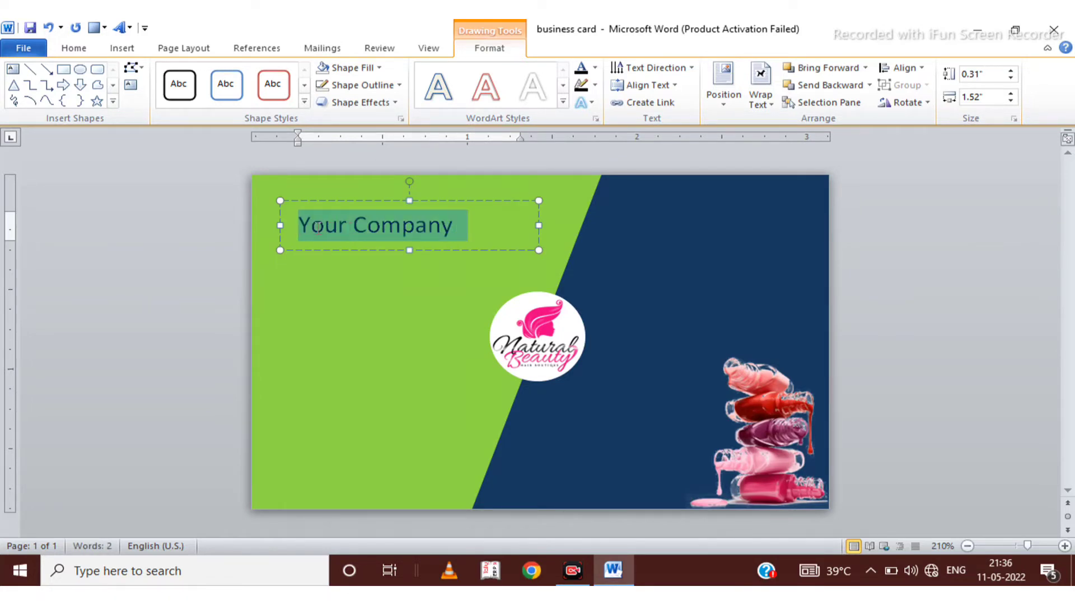
click(84, 48)
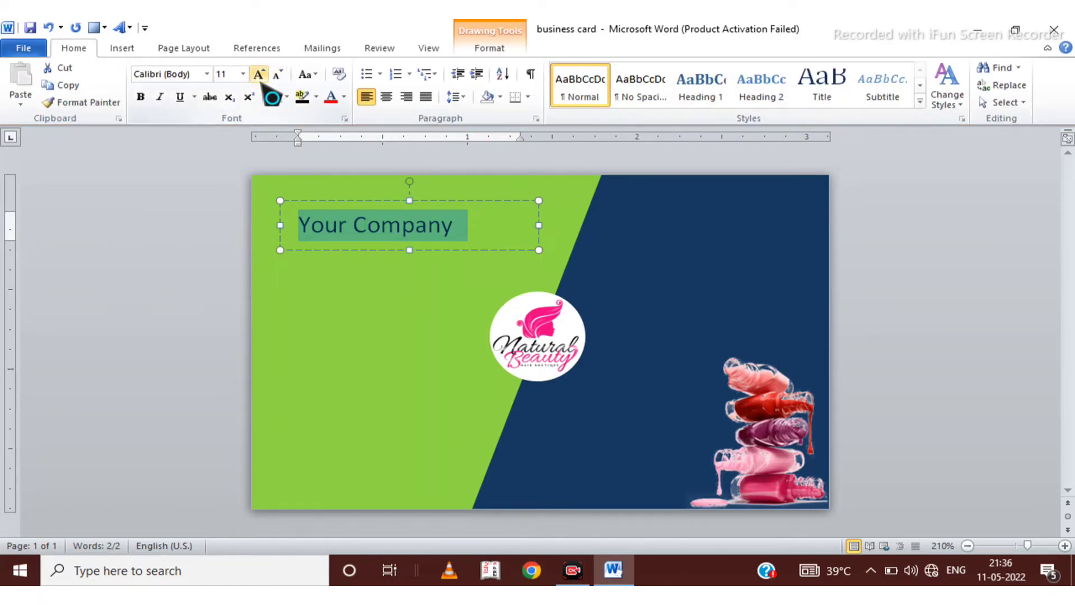
click(206, 75)
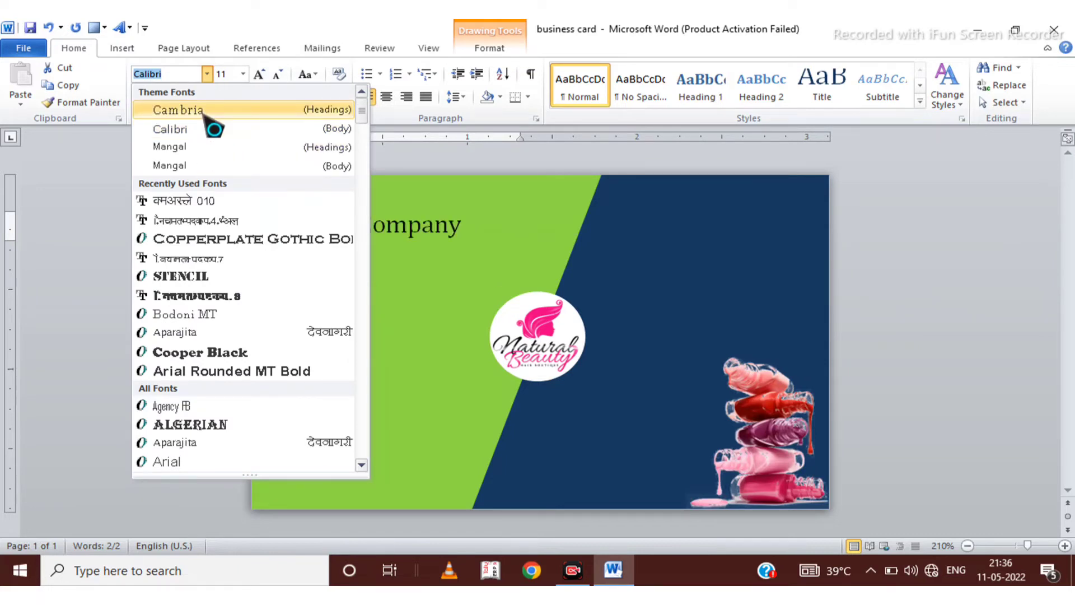
click(202, 239)
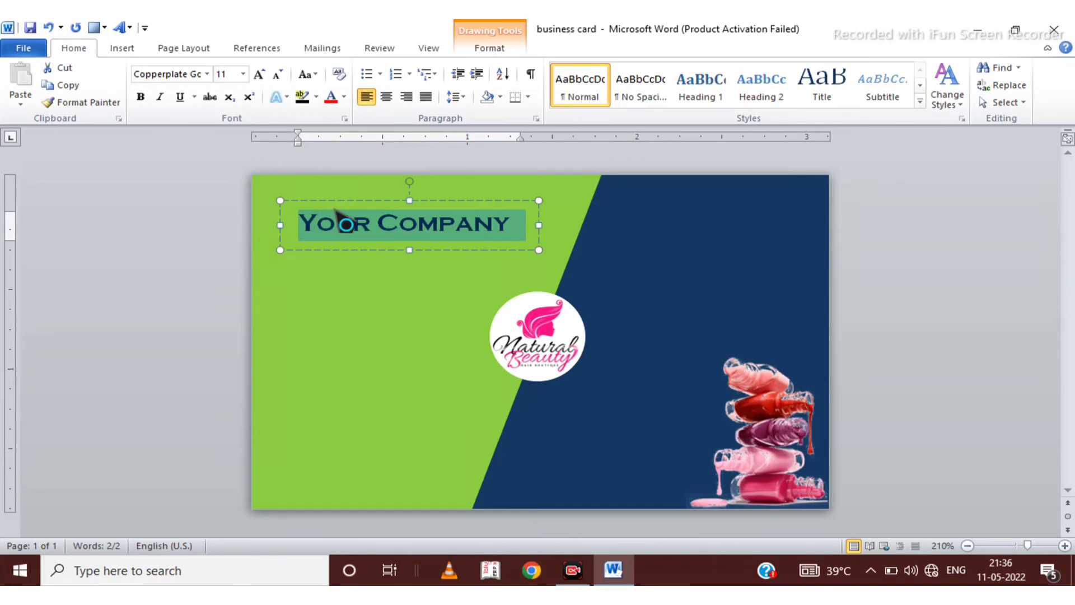
click(372, 224)
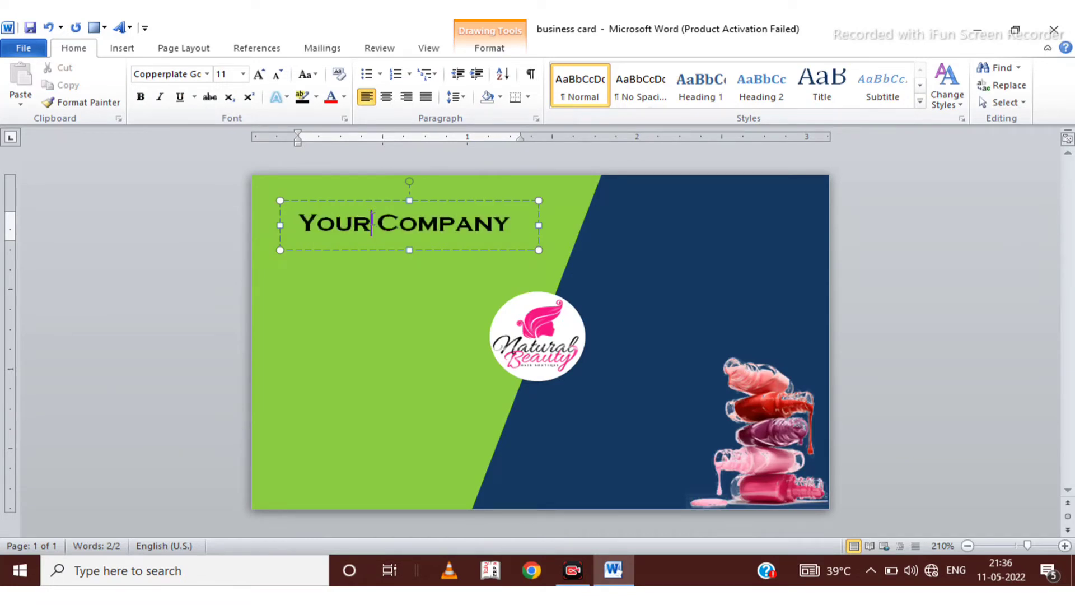
- Make the word YOUR white and move the title box onto the navy area
drag(373, 229, 263, 240)
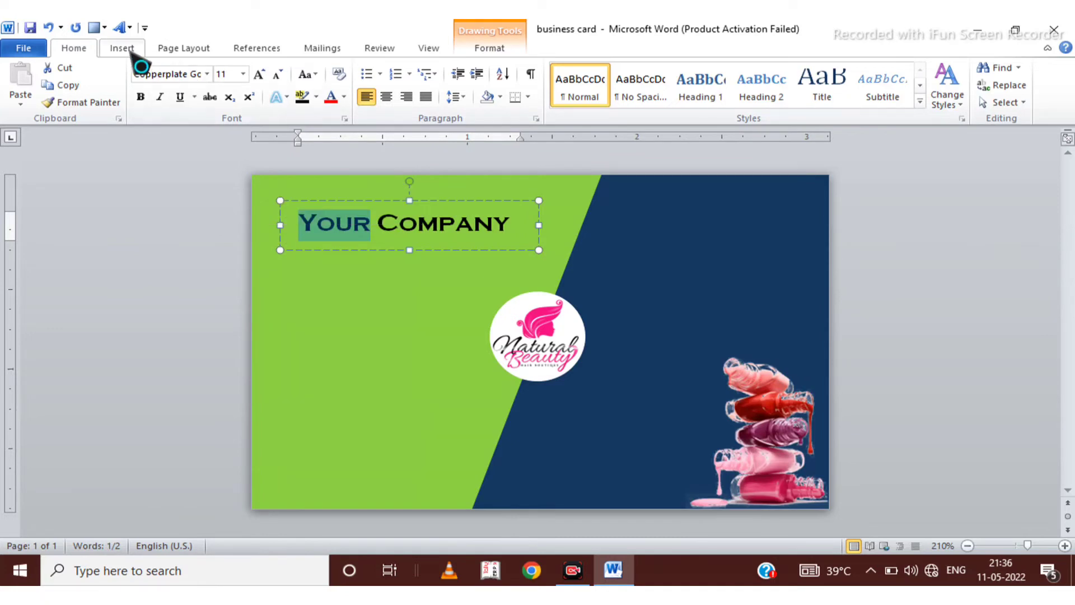
click(343, 97)
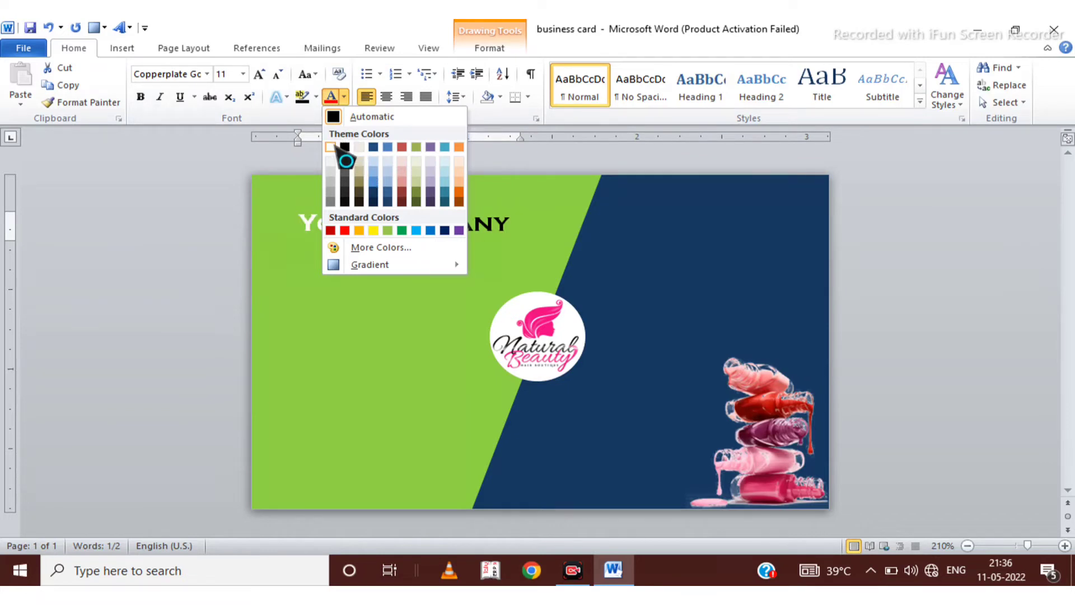
click(331, 147)
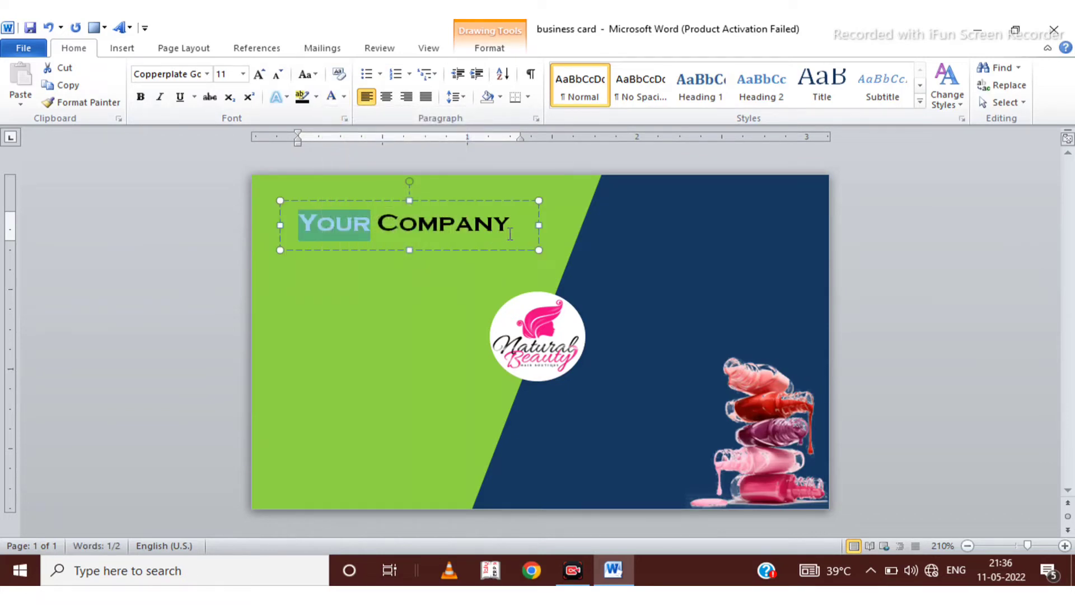
drag(442, 200, 728, 247)
key(Up)
key(Up)
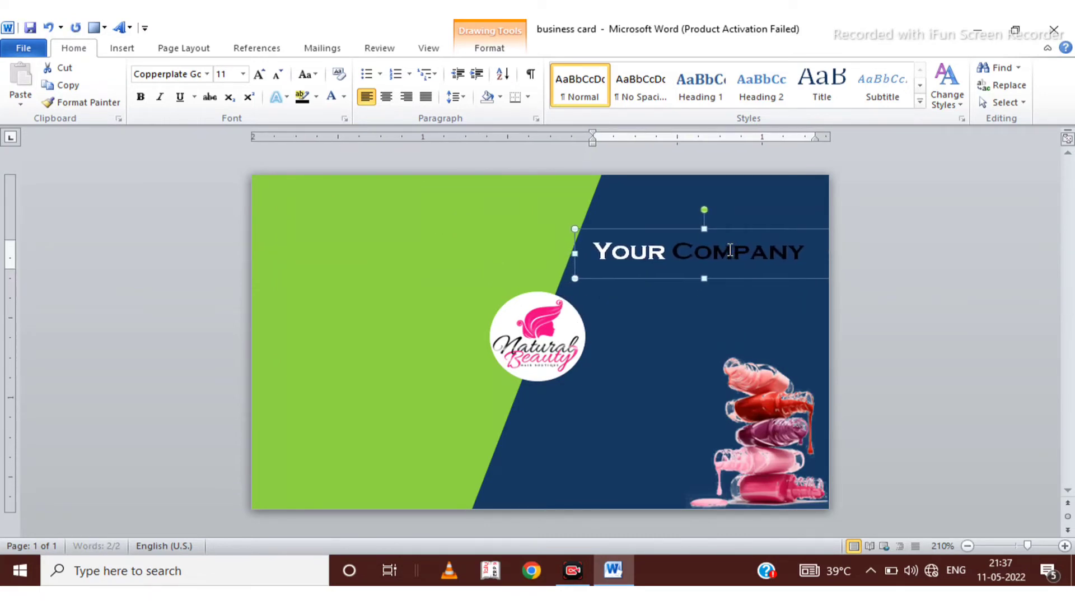
- Color the word COMPANY green from Standard Colors
click(730, 250)
drag(807, 254, 675, 254)
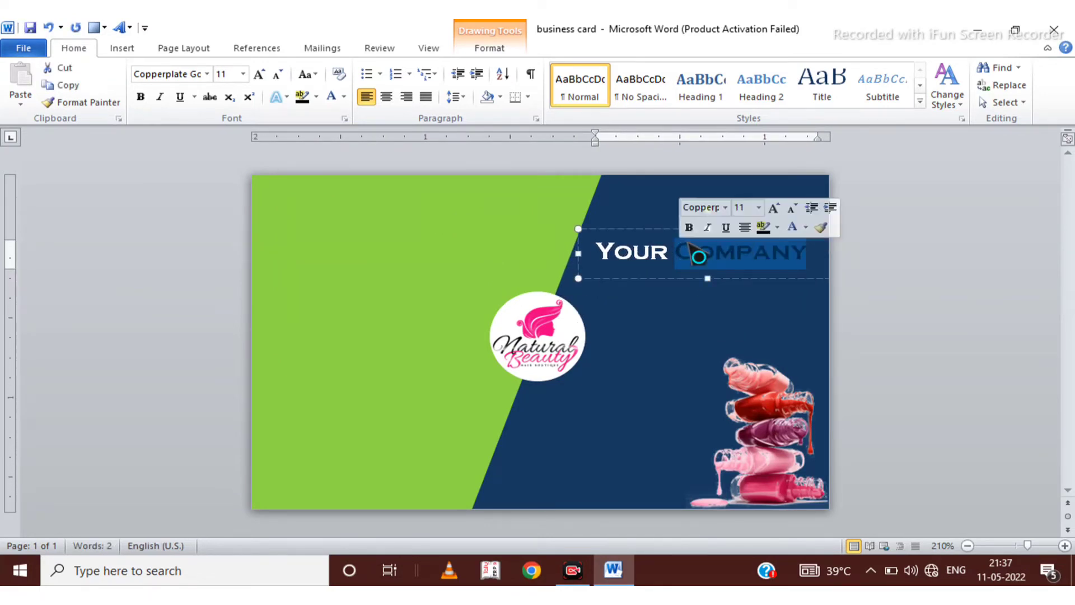
click(344, 96)
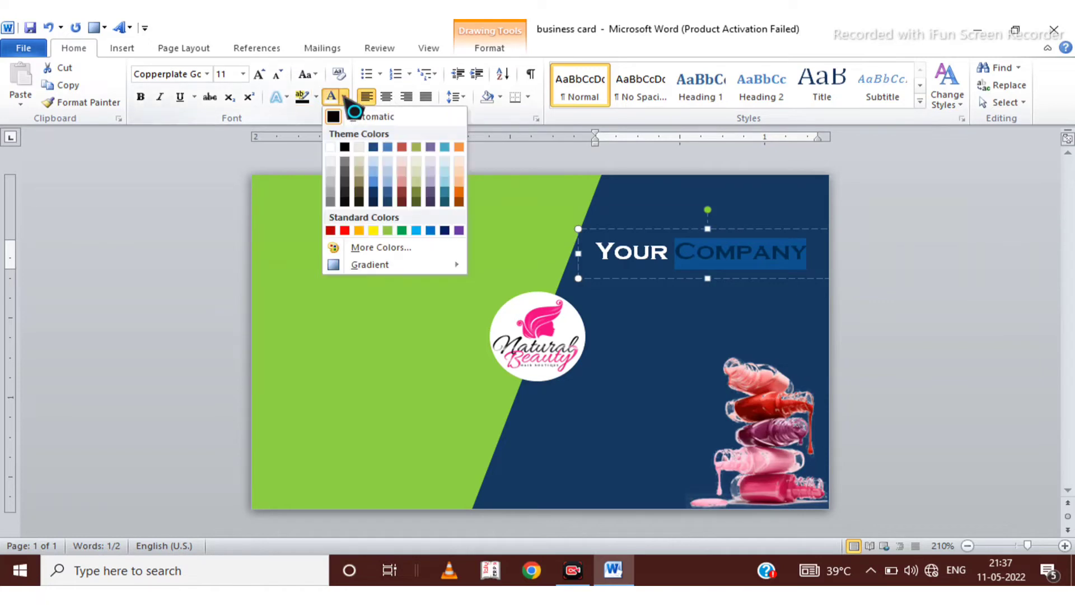
click(402, 230)
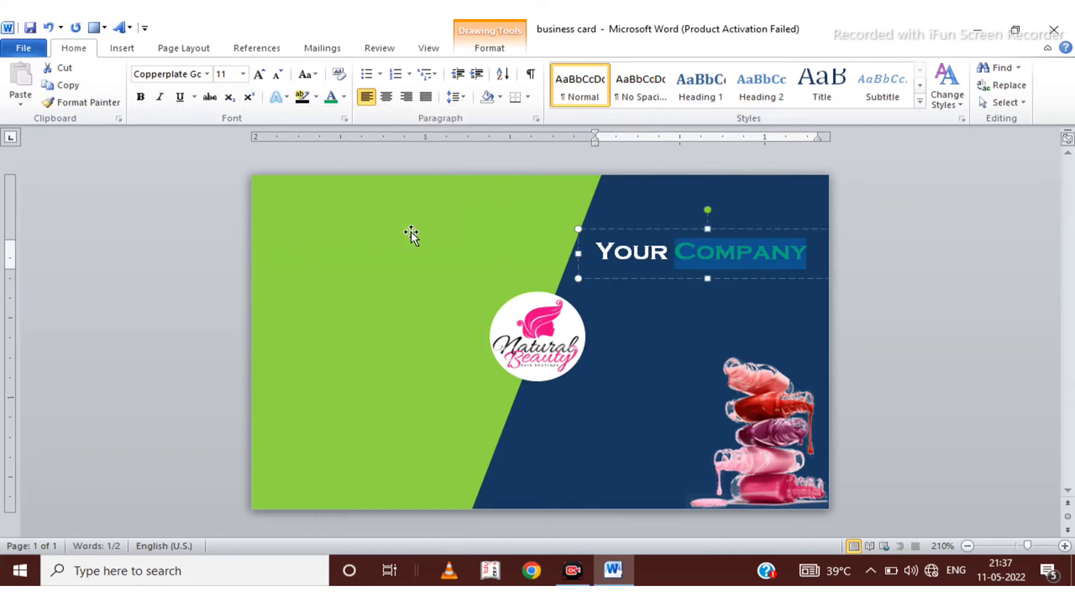
click(727, 318)
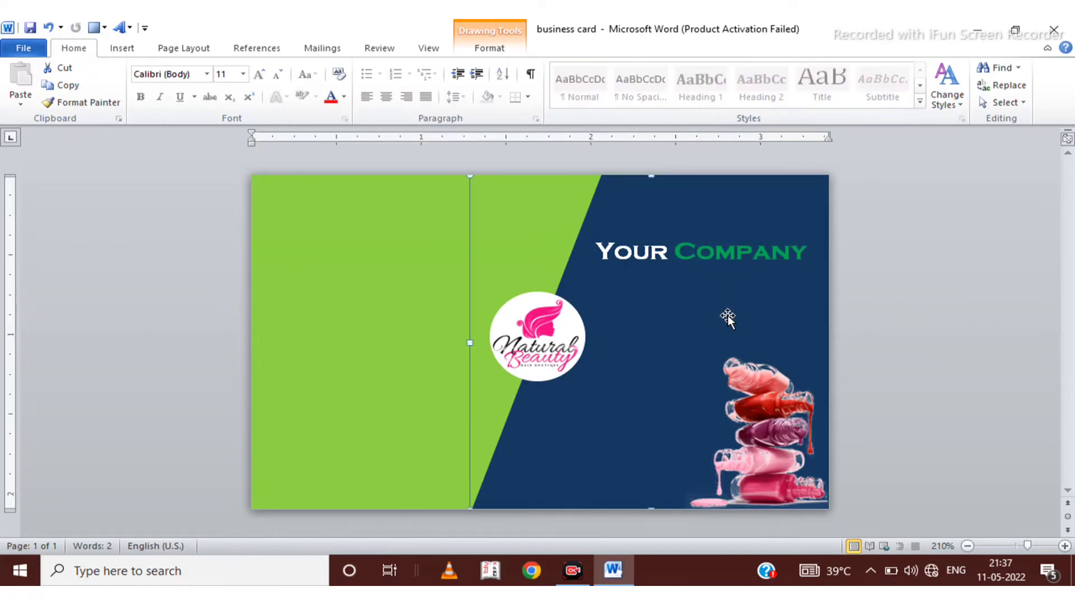
click(643, 228)
- Duplicate the company title box just below it and retype it as 'Owner Name'
key(ctrl+d)
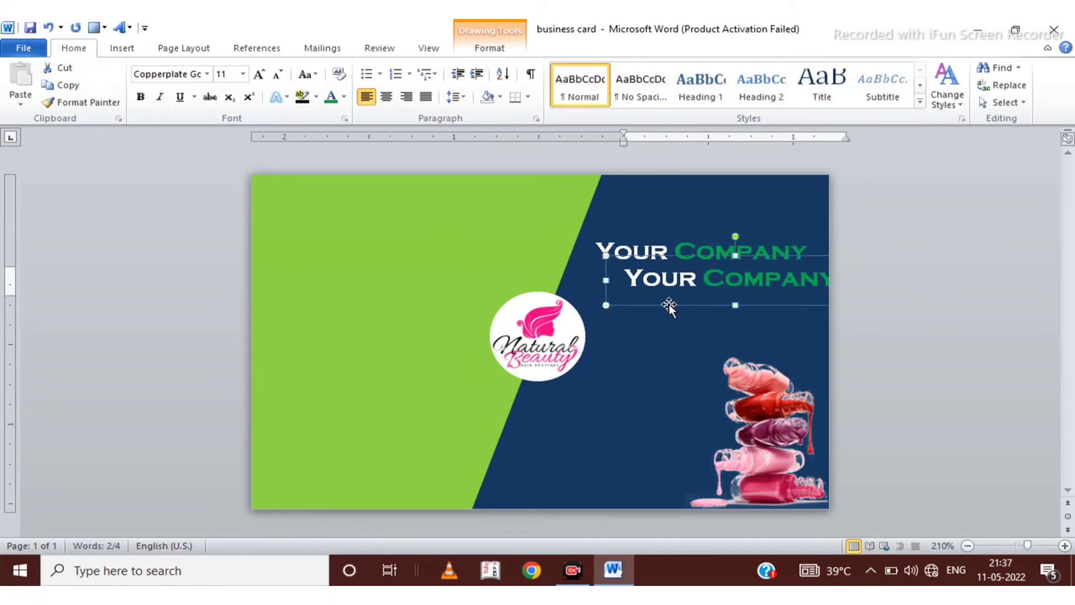
drag(670, 304, 632, 312)
drag(803, 292, 586, 288)
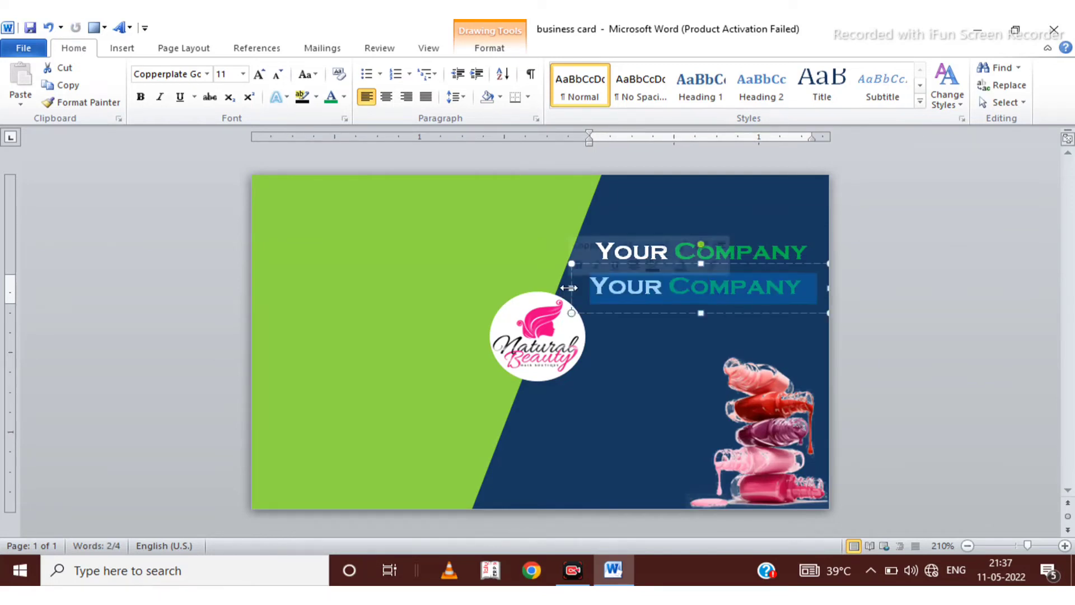
text(Owner Name)
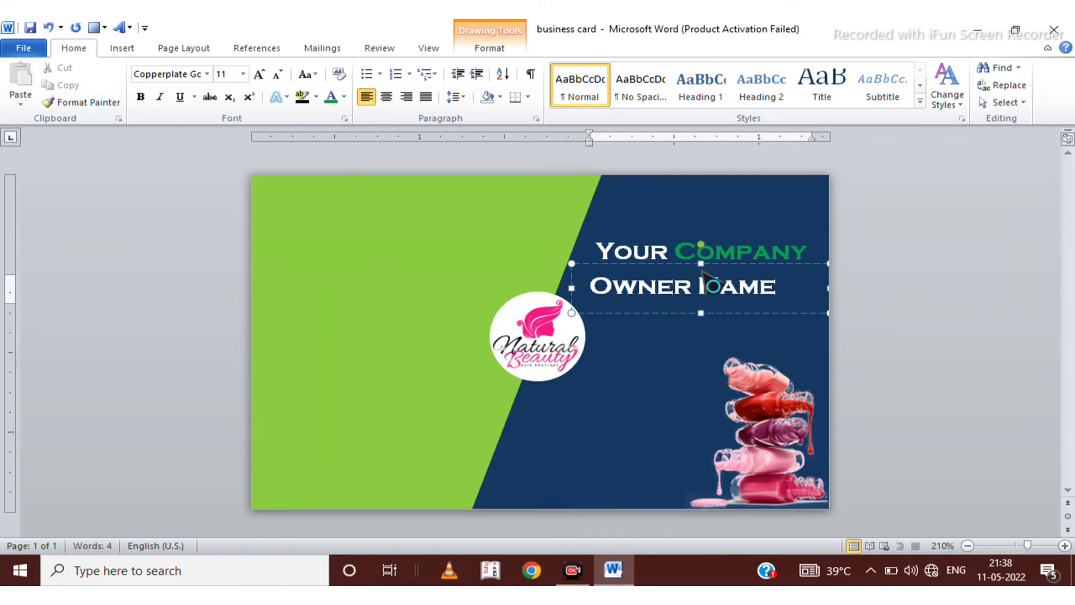
- Style 'Owner Name' as 9 pt olive-green Cambria and nudge it under the title
drag(778, 288, 573, 289)
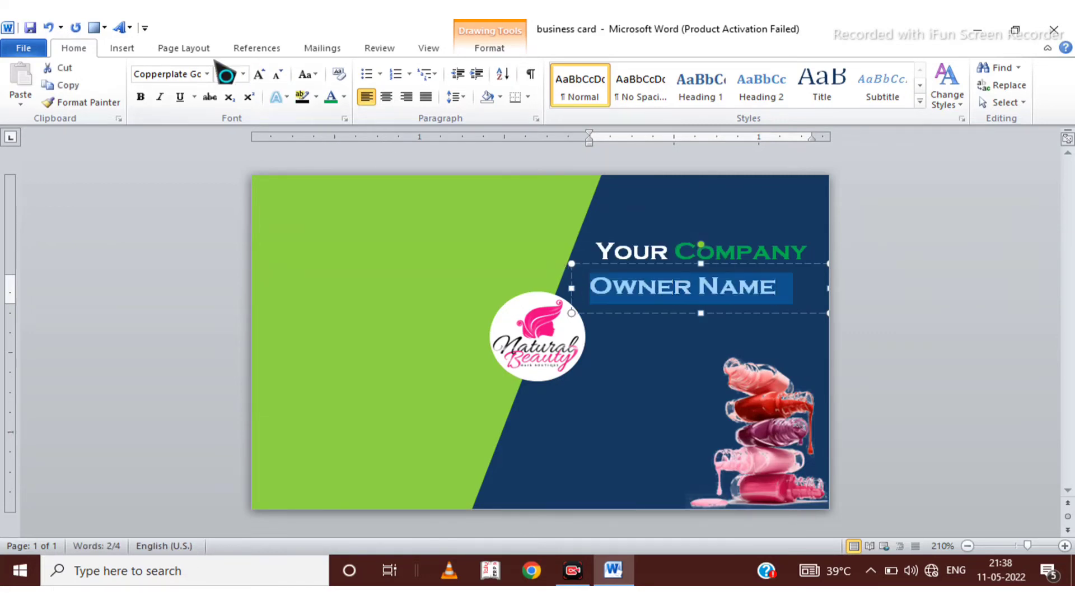
click(206, 74)
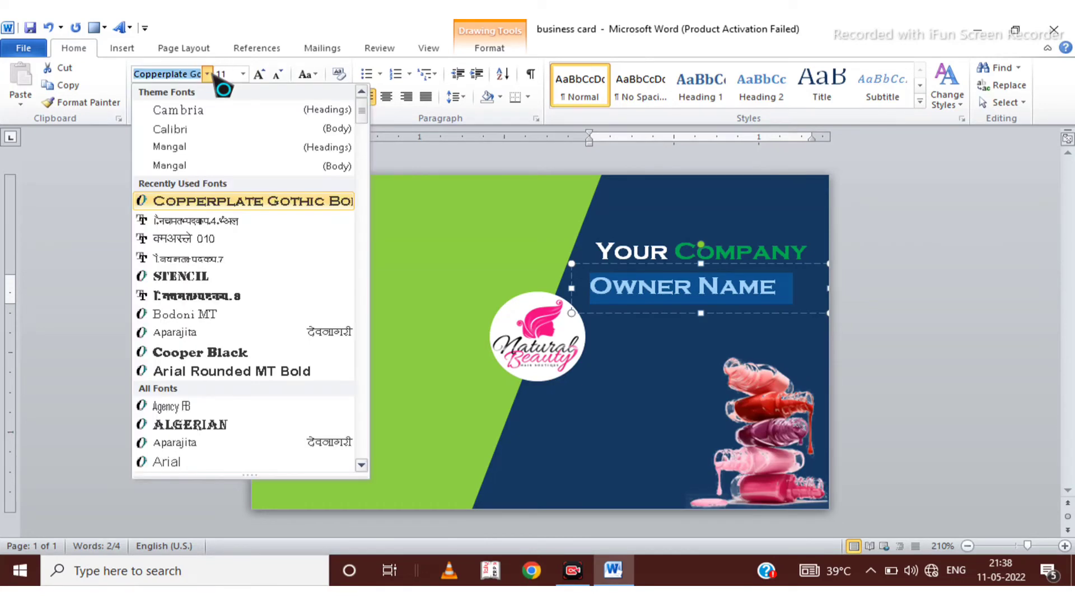
click(202, 112)
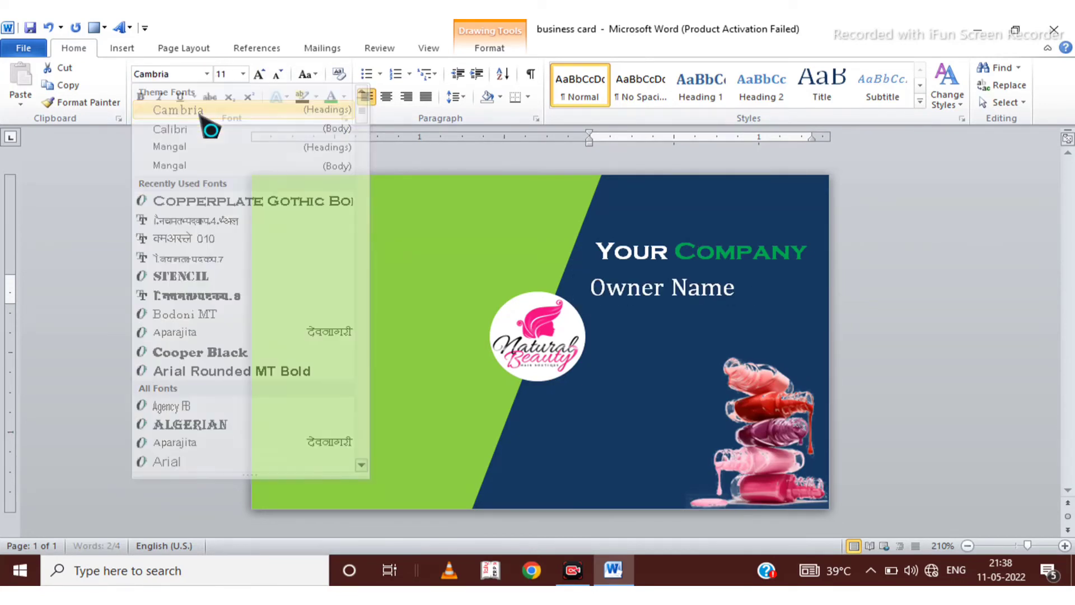
click(278, 75)
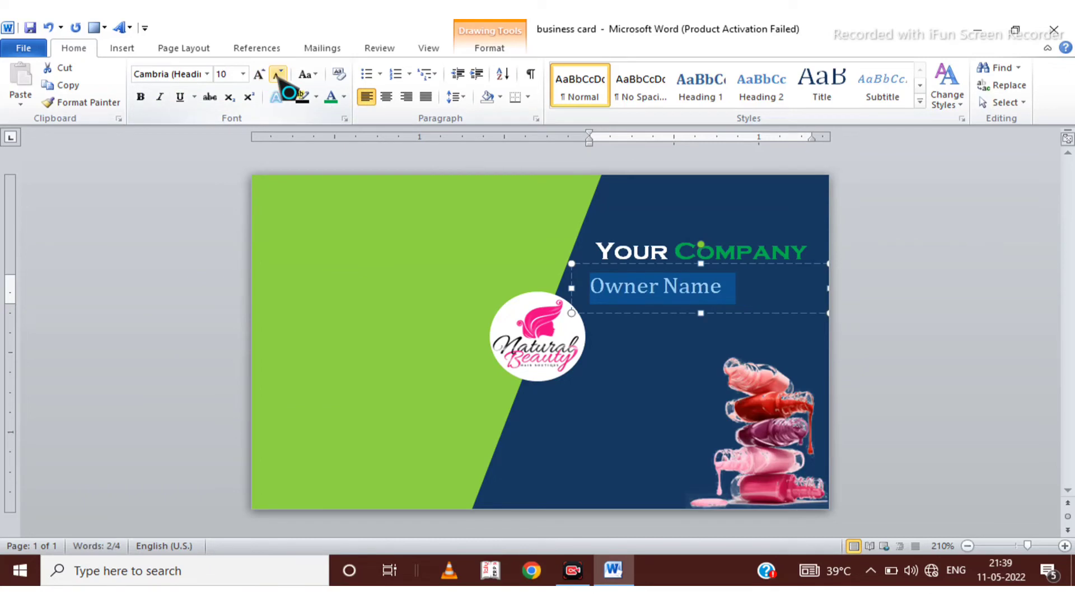
click(278, 75)
click(343, 96)
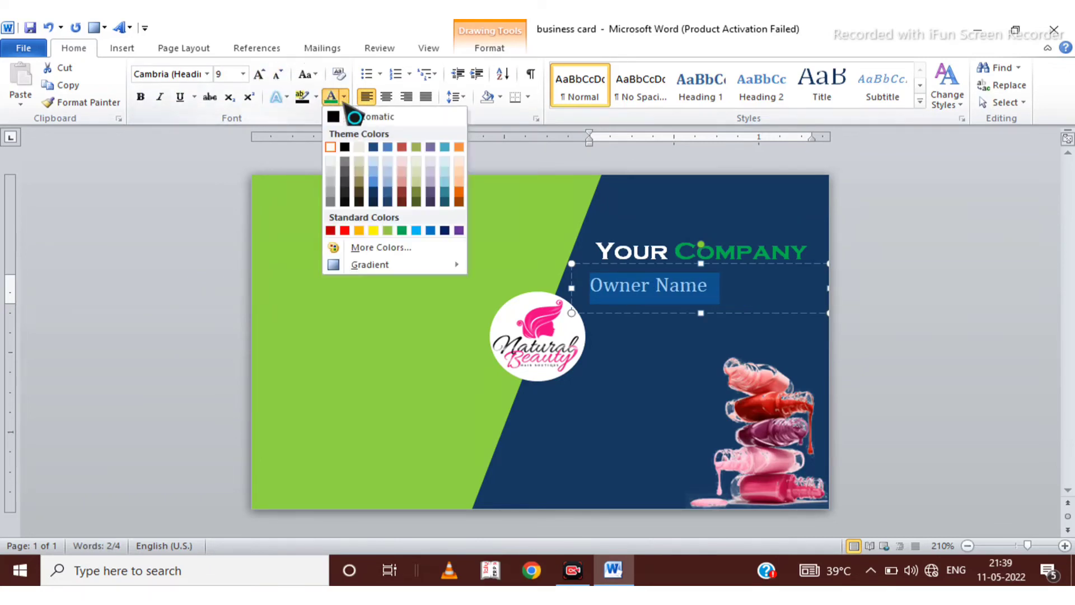
click(386, 230)
drag(660, 267, 661, 264)
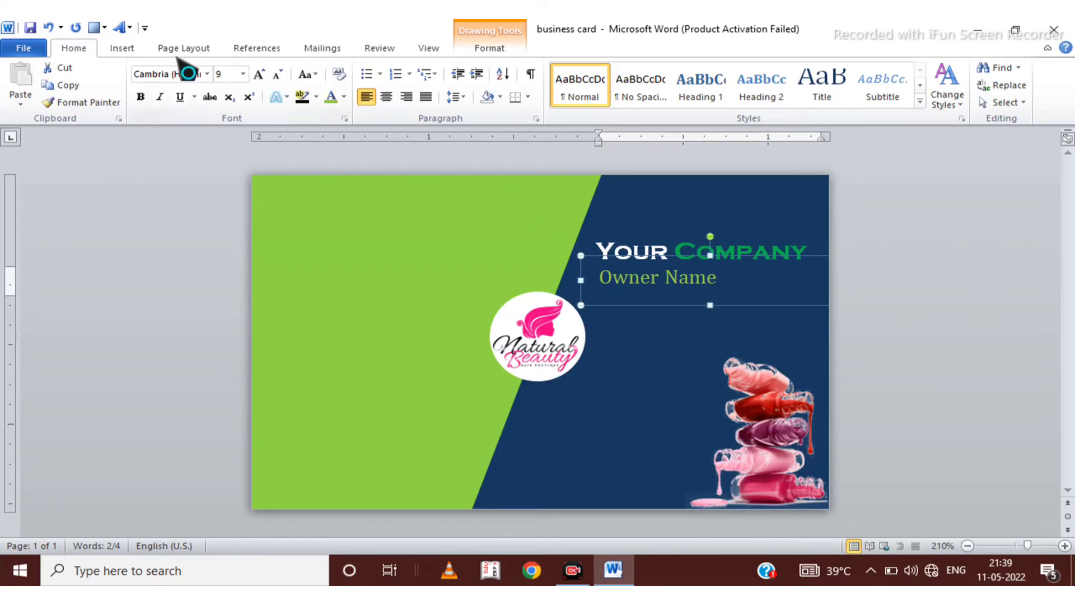
- Draw a 1 pt red horizontal line under the company title
click(119, 50)
click(250, 101)
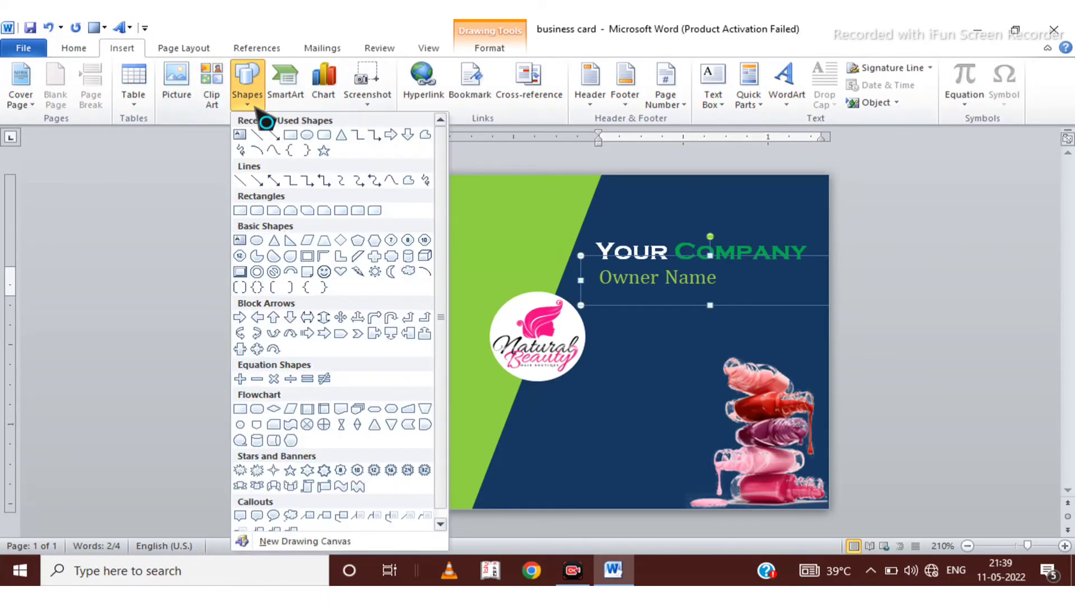
click(257, 150)
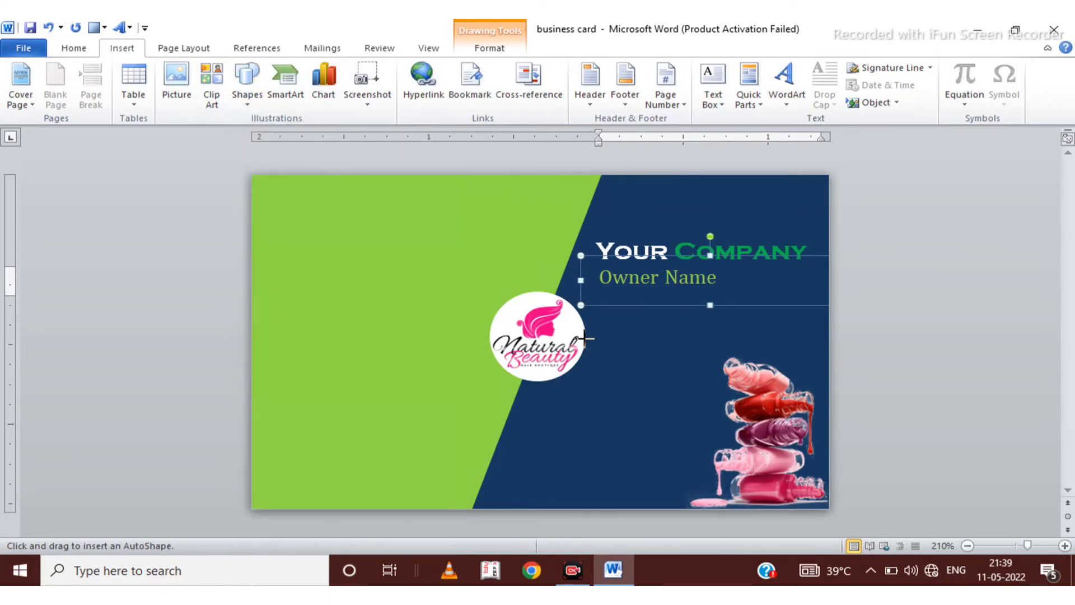
drag(592, 267, 671, 268)
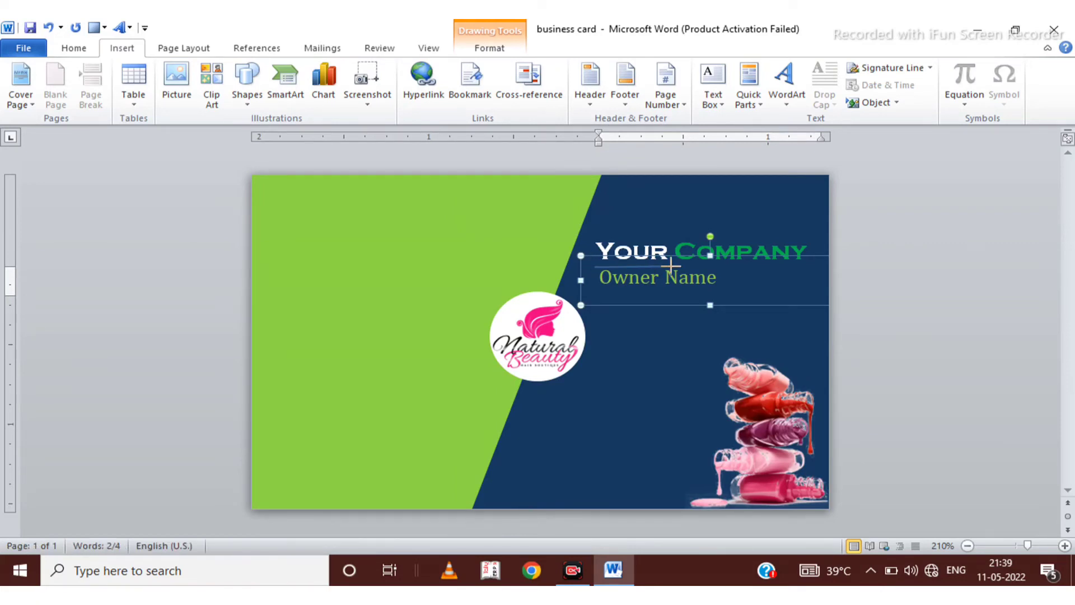
drag(759, 267, 808, 267)
click(361, 85)
mouse_move(358, 253)
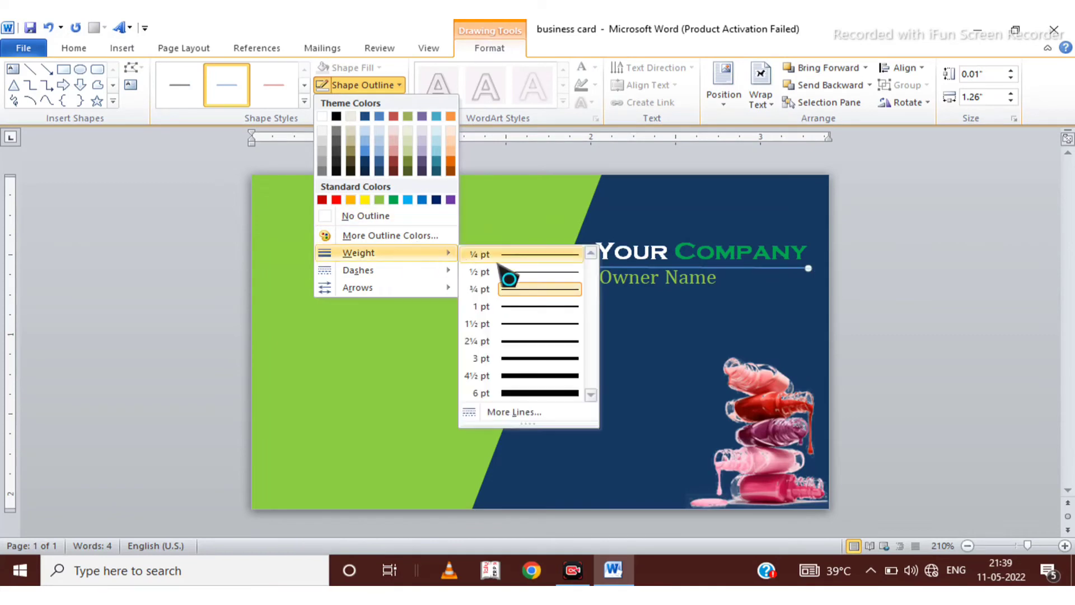
click(541, 306)
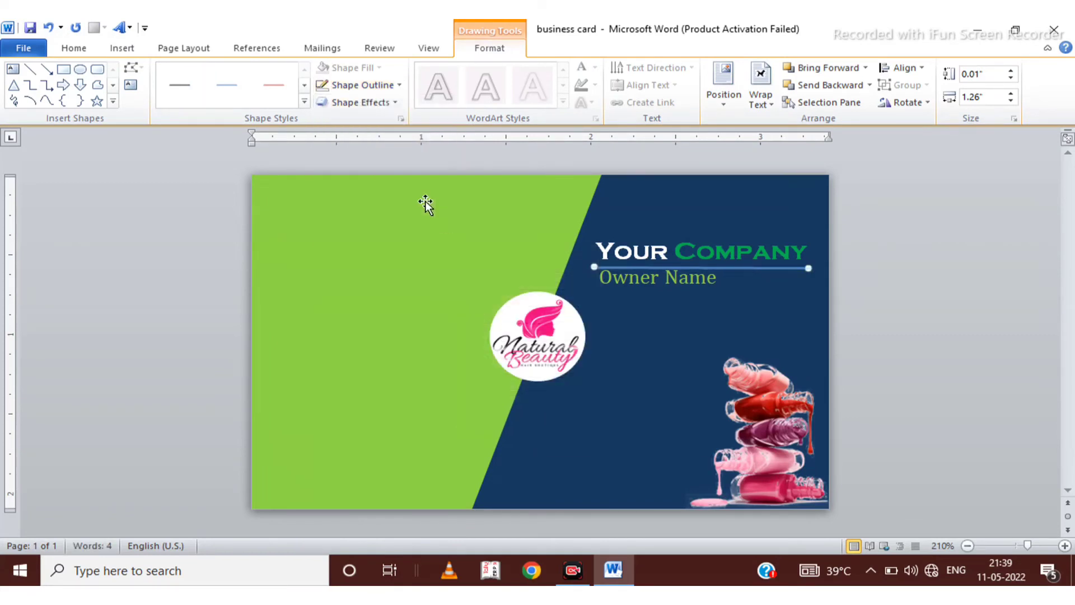
click(361, 85)
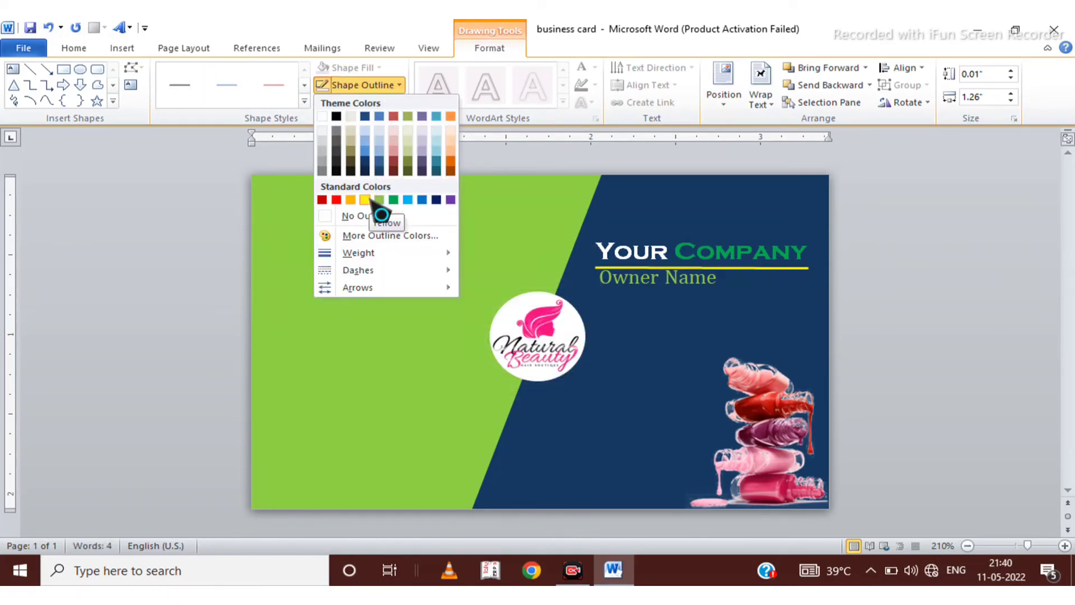
click(336, 200)
- Recolour the Owner Name text yellow and clear the selection
triple_click(594, 269)
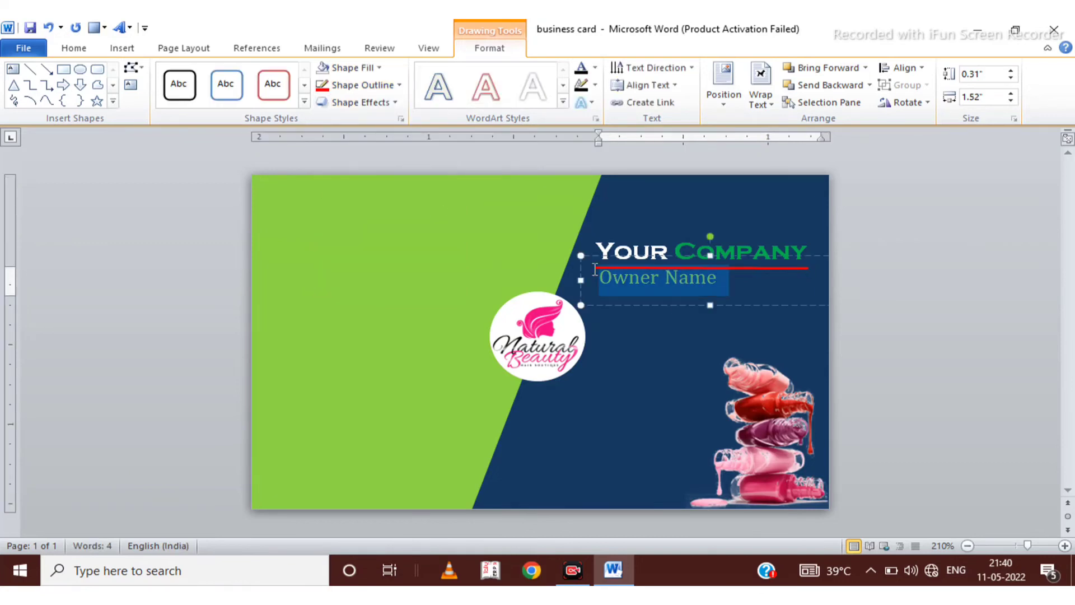
click(74, 48)
click(344, 97)
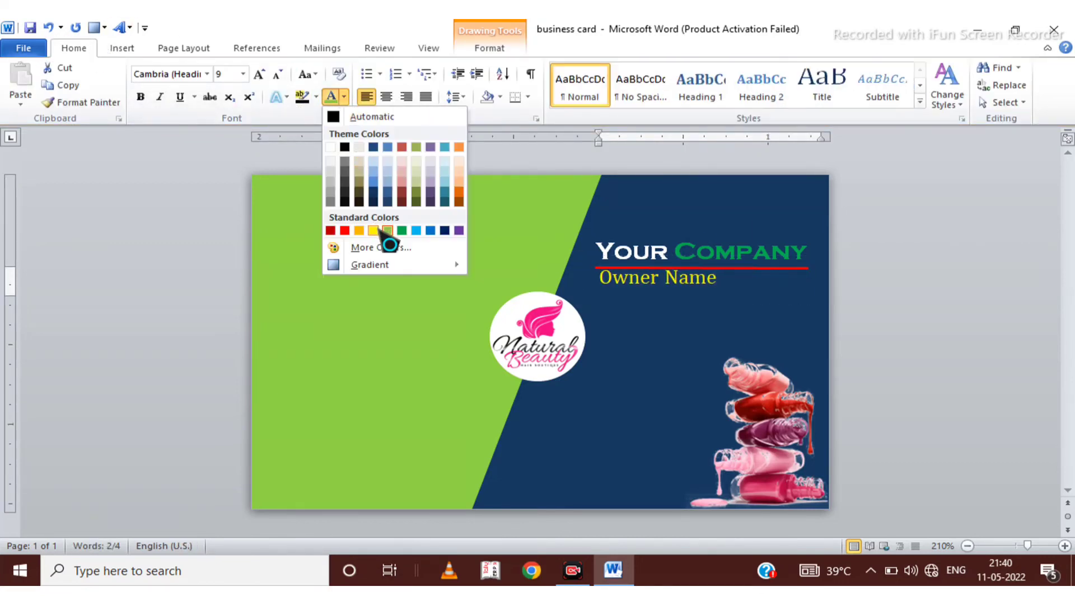
click(374, 230)
click(653, 352)
click(696, 293)
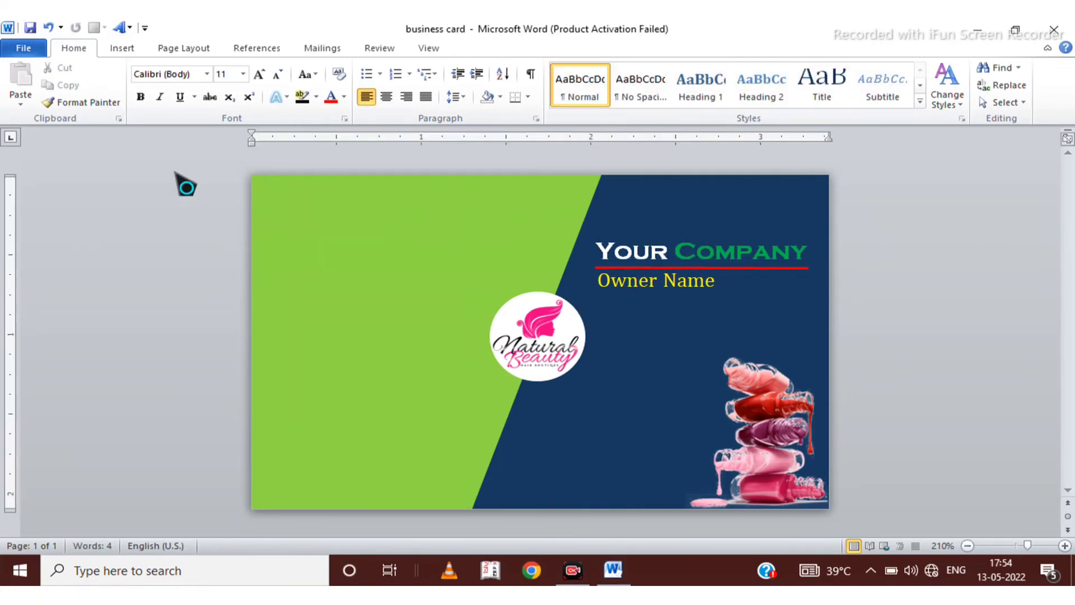
- Insert the location pin icon image from file into the card
click(122, 49)
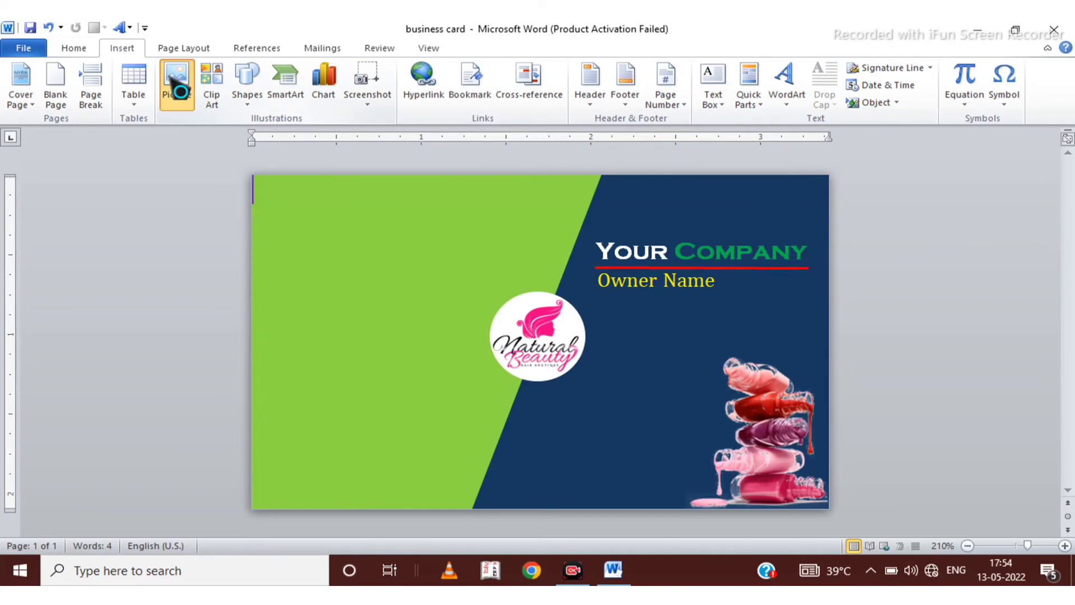
click(178, 89)
scroll(349, 241, down, 5)
scroll(348, 242, down, 2)
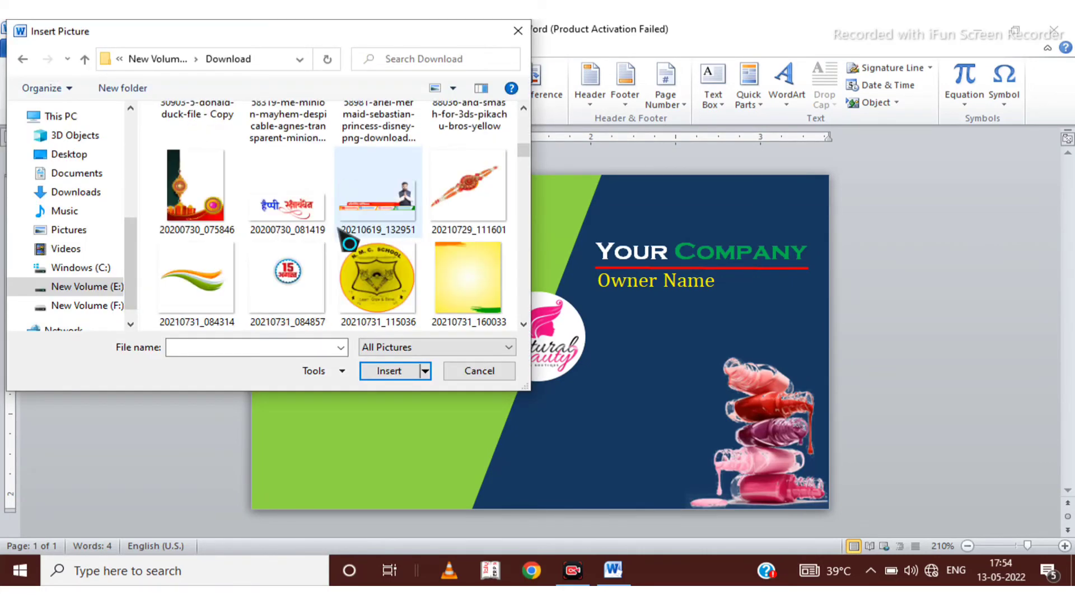
scroll(348, 242, down, 2)
scroll(348, 242, down, 5)
scroll(349, 242, down, 3)
scroll(348, 241, down, 2)
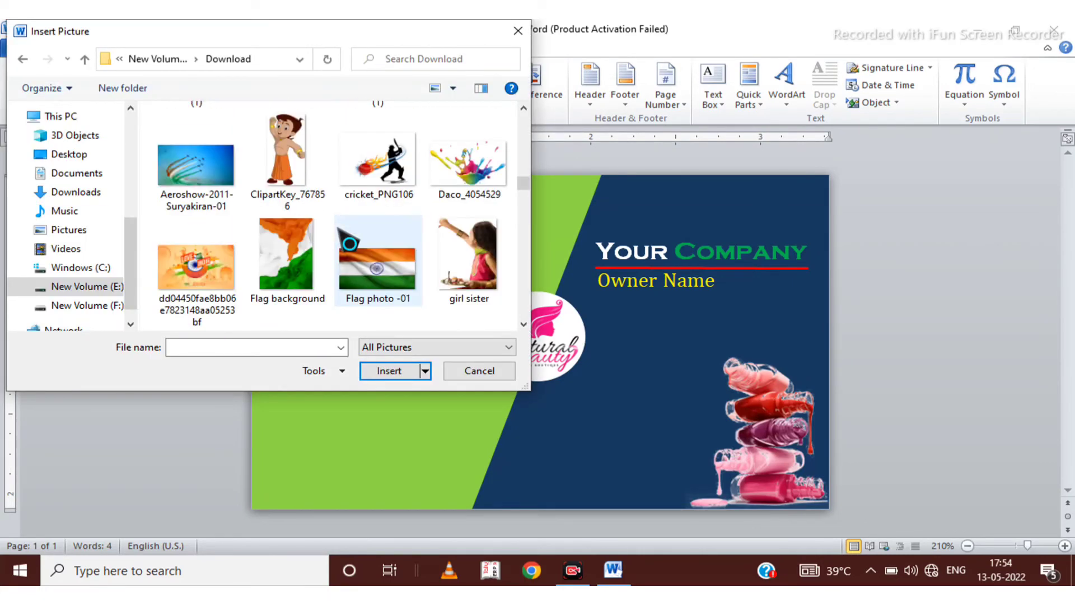
scroll(348, 242, down, 5)
scroll(348, 242, down, 3)
scroll(348, 242, down, 5)
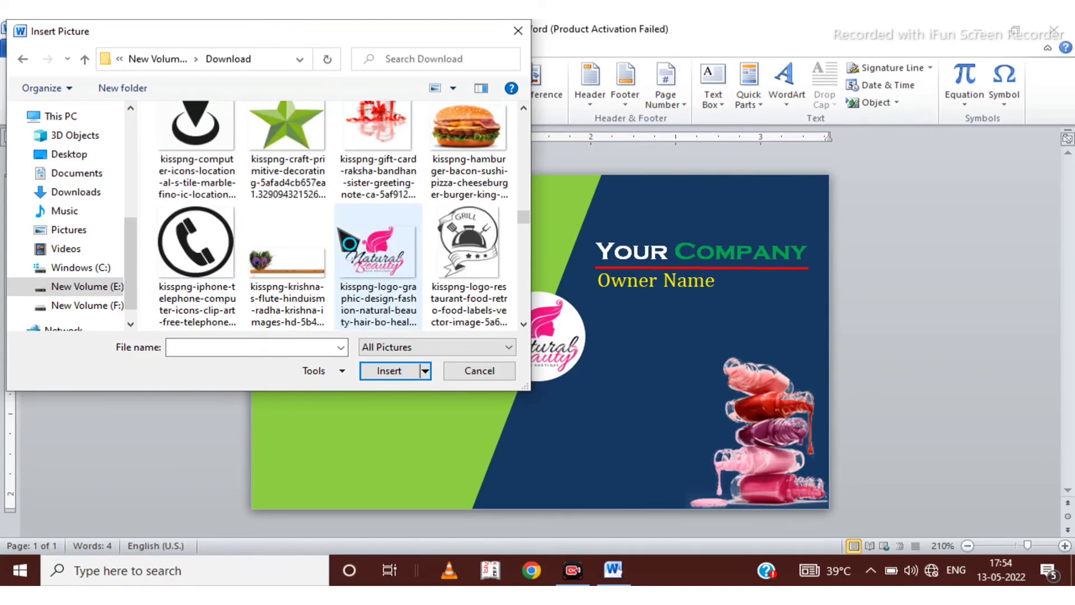
scroll(348, 242, down, 3)
scroll(348, 242, up, 3)
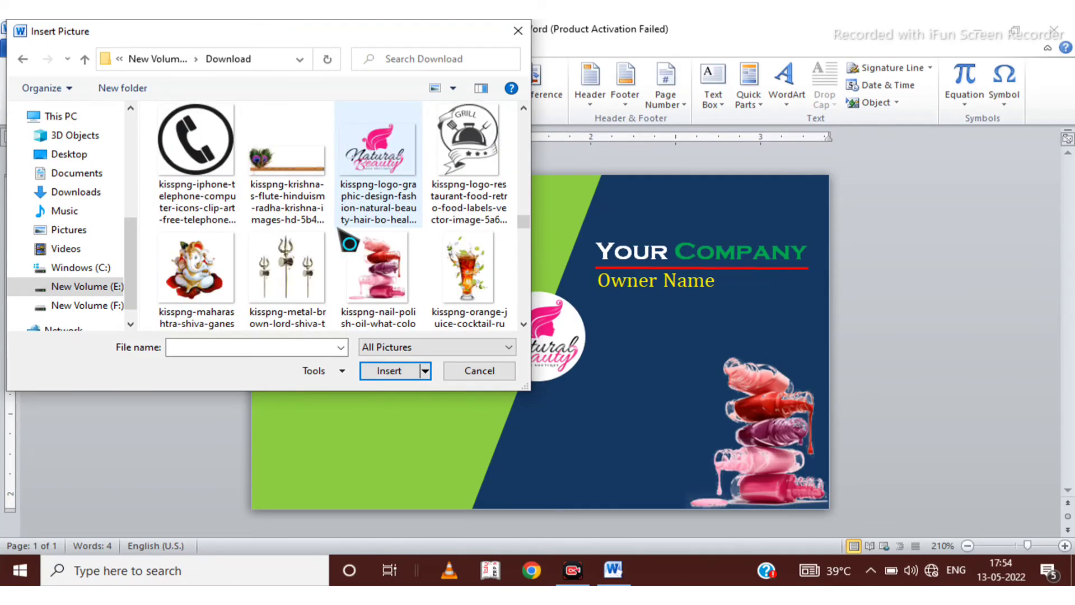
scroll(348, 242, up, 5)
click(212, 286)
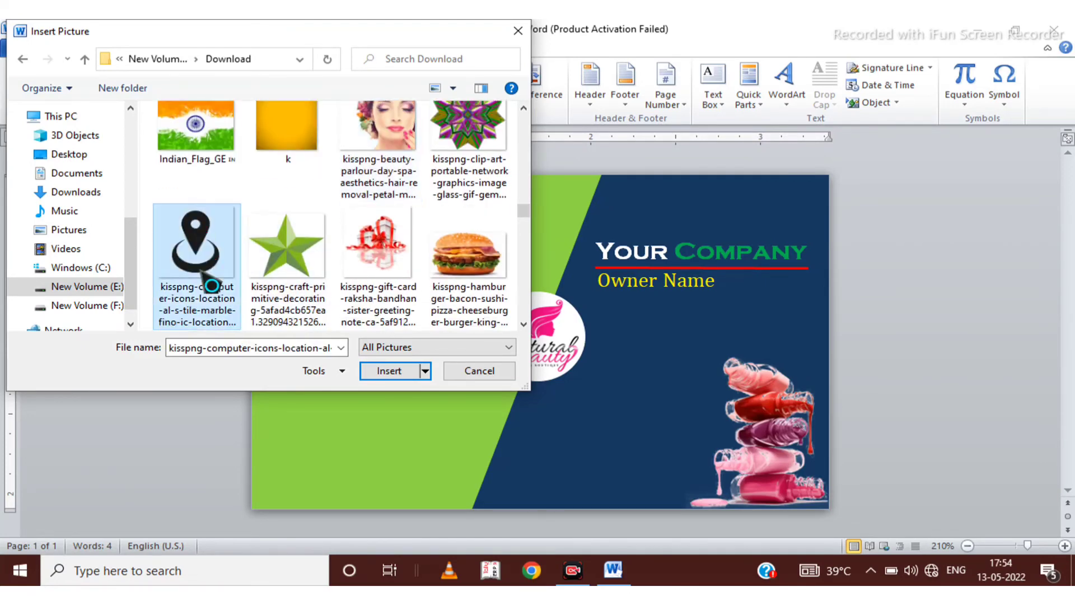
click(395, 370)
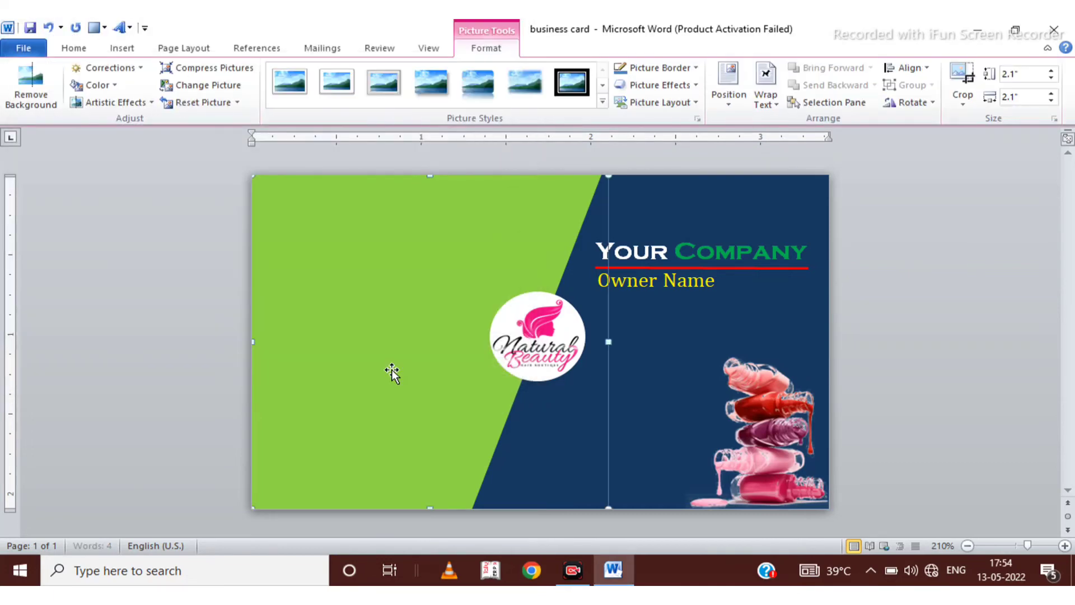
- Set the pin In Front of Text, shrink it to icon size, and place it top-left
click(776, 105)
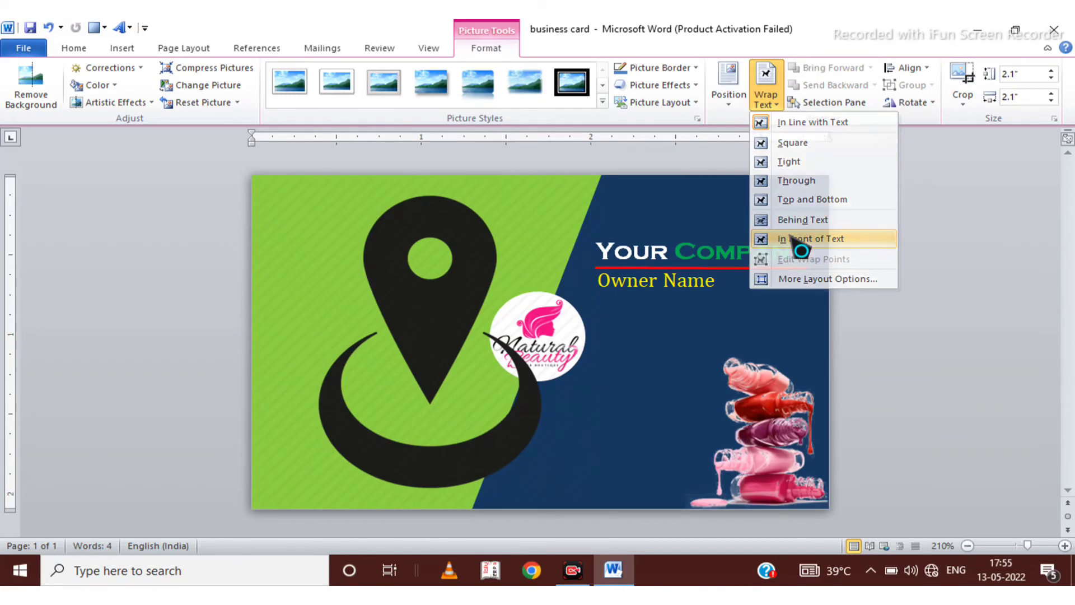
click(792, 238)
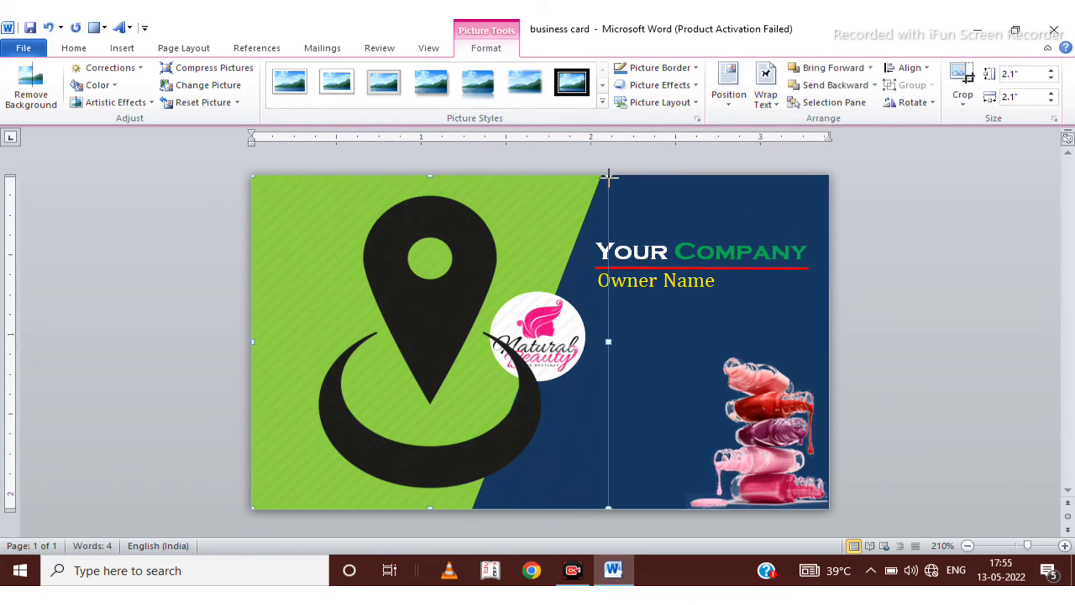
mouse_move(609, 177)
mouse_down()
mouse_move(298, 472)
mouse_move(288, 233)
mouse_up()
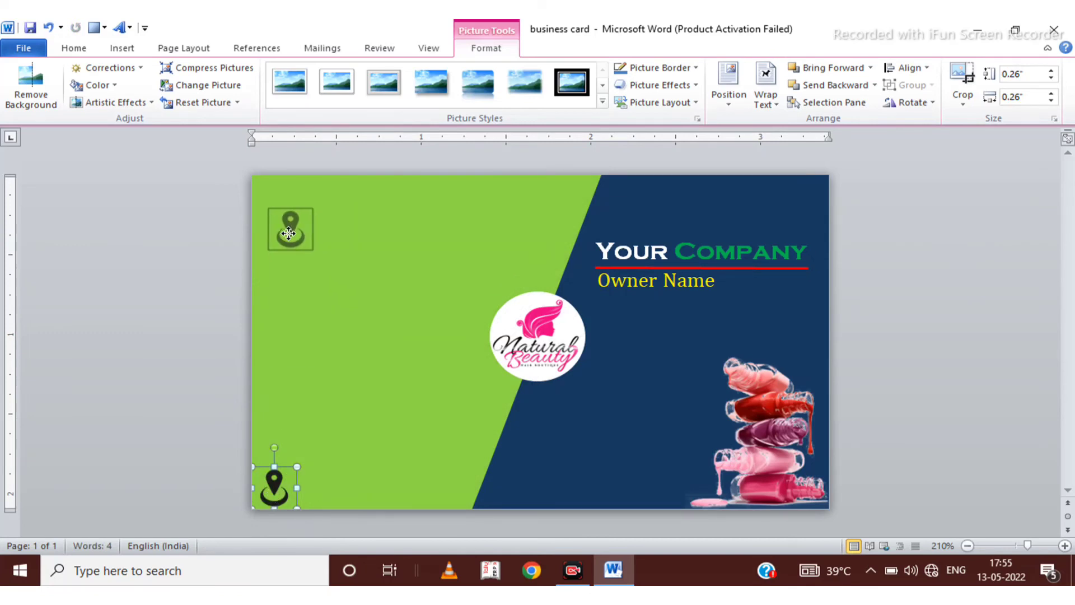
drag(289, 233, 285, 214)
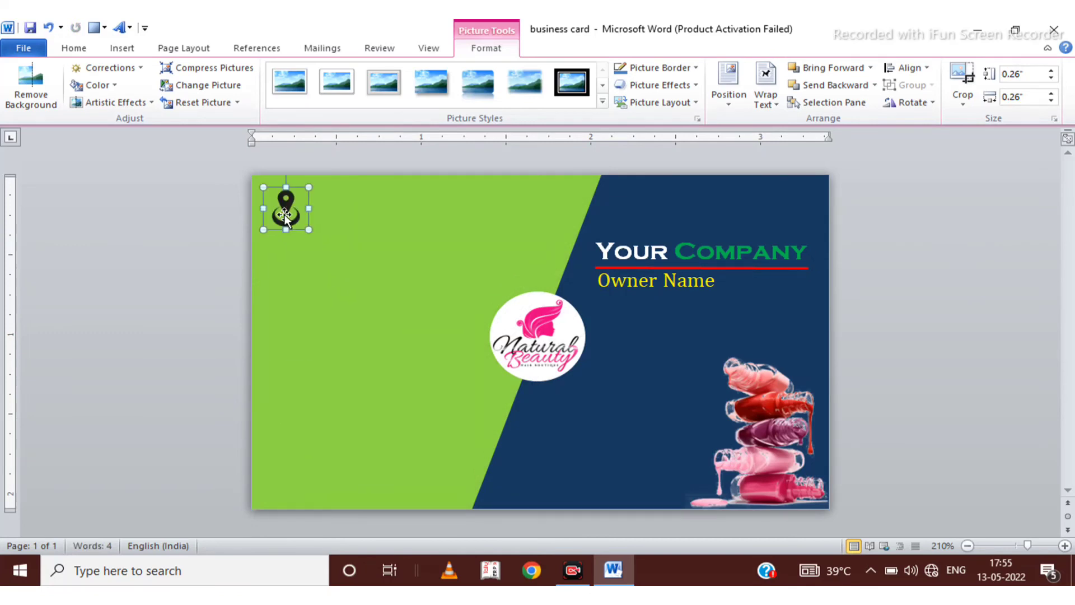
click(84, 50)
- Insert the telephone image and shrink it to a small icon below the pin
click(123, 48)
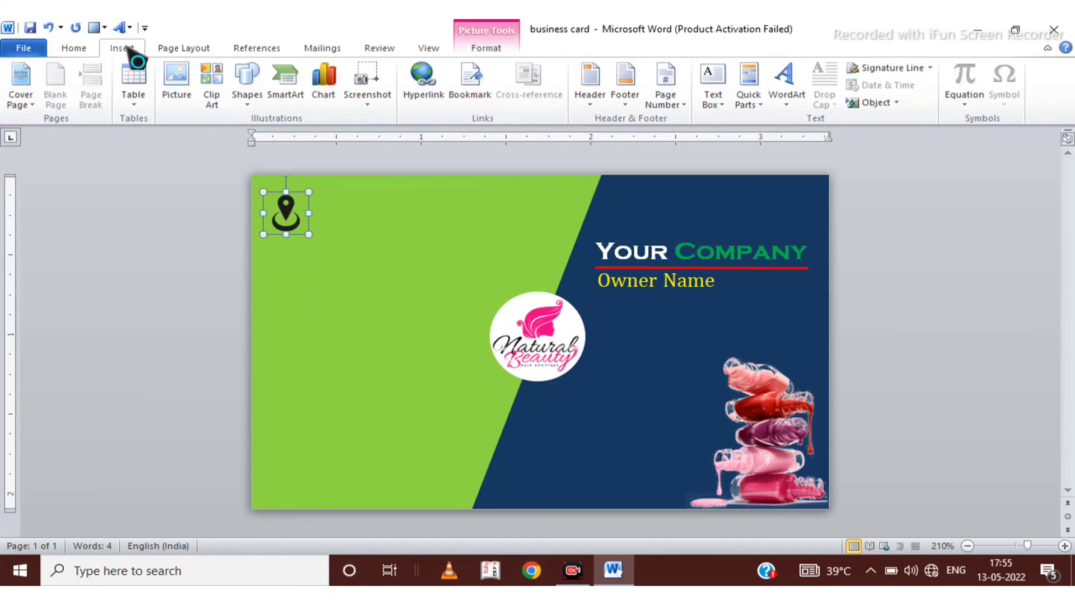
click(177, 81)
scroll(205, 238, down, 5)
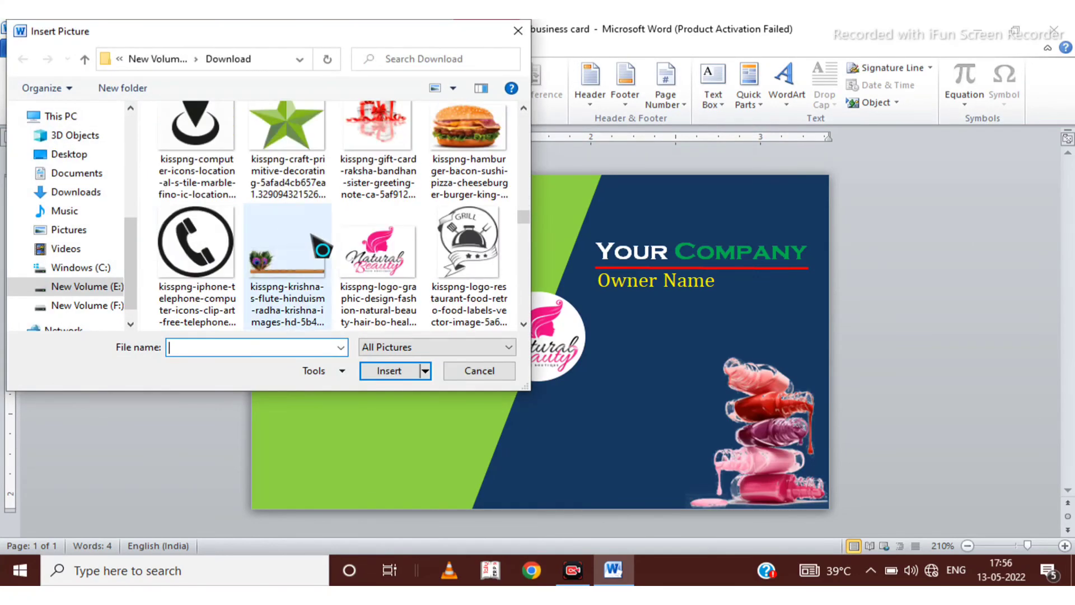
click(203, 235)
click(414, 370)
mouse_move(608, 175)
mouse_down()
mouse_move(386, 414)
mouse_move(286, 492)
mouse_move(291, 270)
mouse_up()
- Insert the envelope image, shrink it, and place it under the telephone icon
click(122, 48)
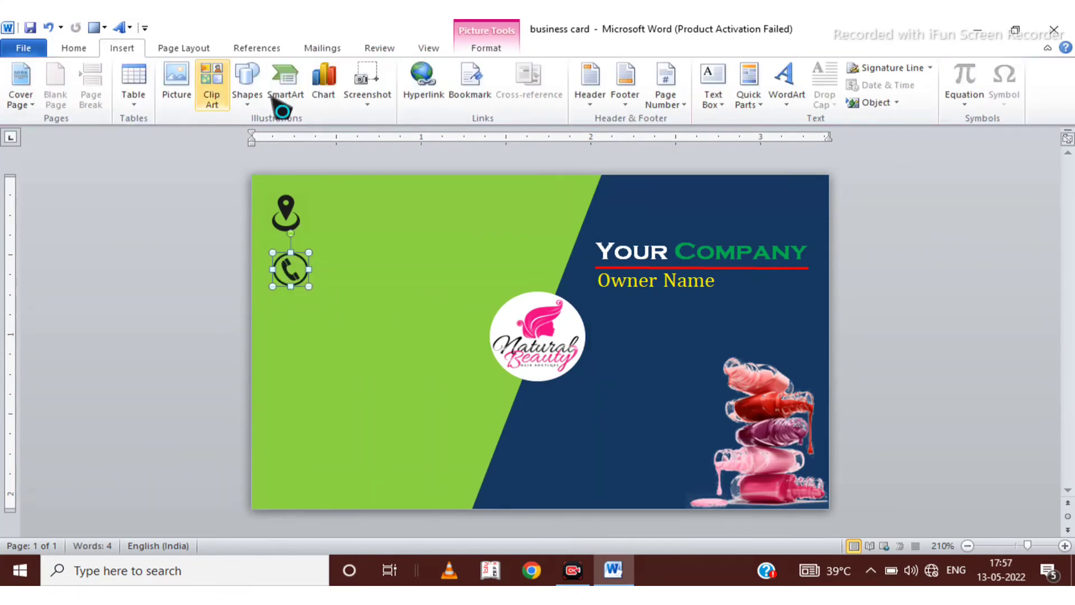
click(348, 312)
click(392, 371)
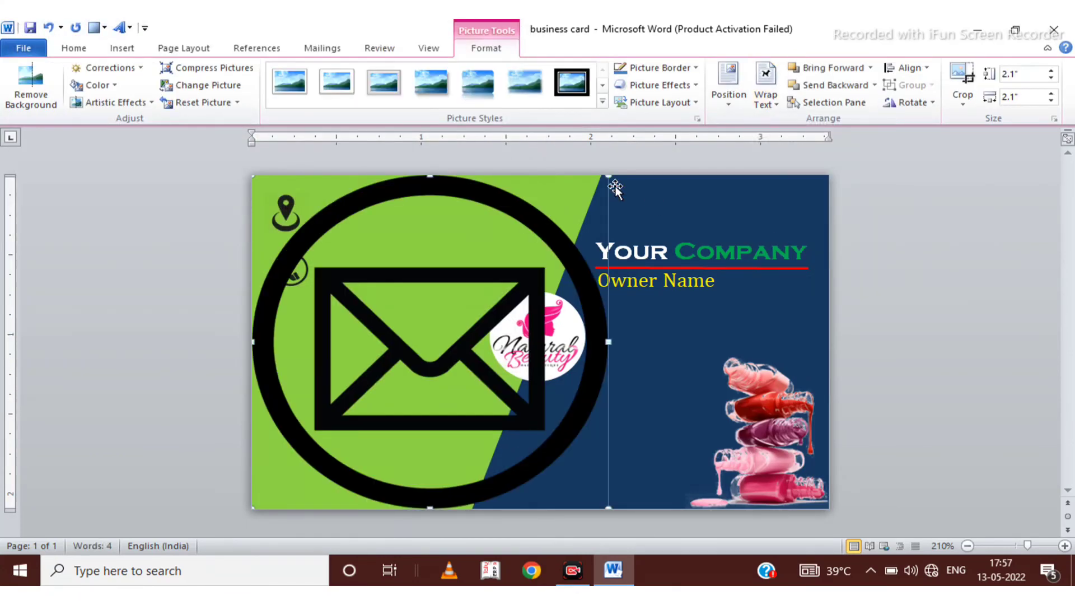
drag(615, 188, 336, 444)
drag(276, 496, 291, 332)
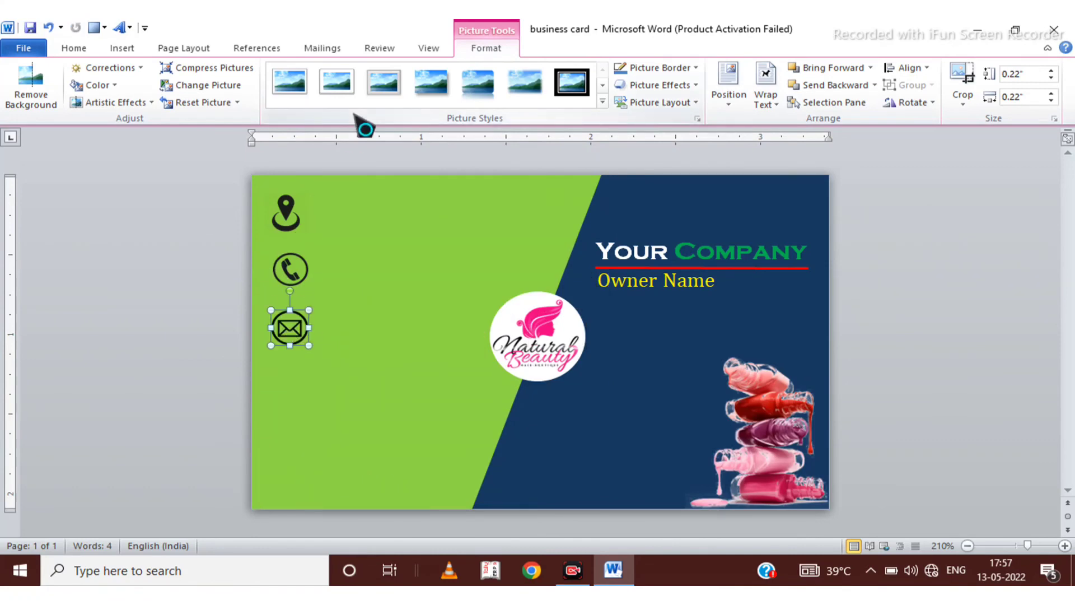
- Insert the globe image, float it in front of text, and shrink it below the envelope
click(122, 48)
click(177, 78)
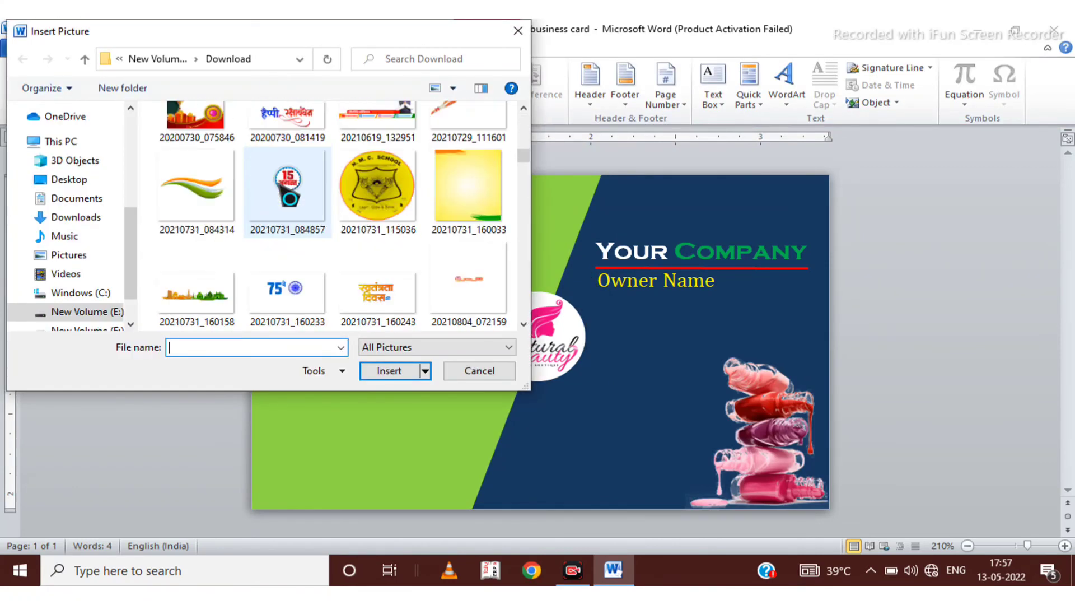
scroll(284, 192, down, 5)
scroll(284, 192, down, 3)
click(286, 242)
click(389, 371)
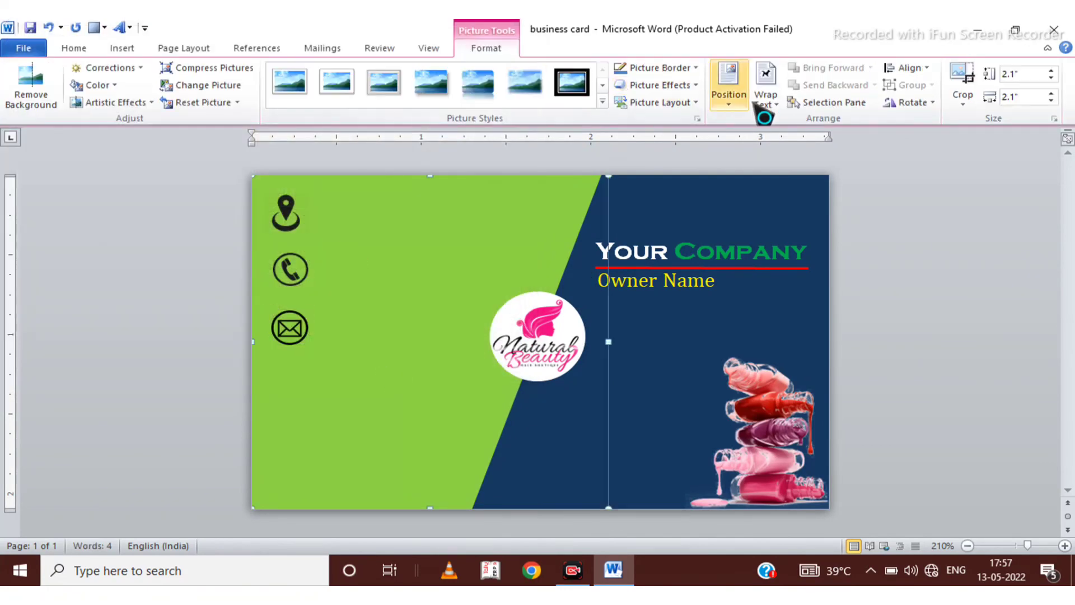
click(765, 87)
click(792, 237)
mouse_move(609, 175)
mouse_down()
mouse_move(284, 477)
mouse_move(289, 388)
mouse_up()
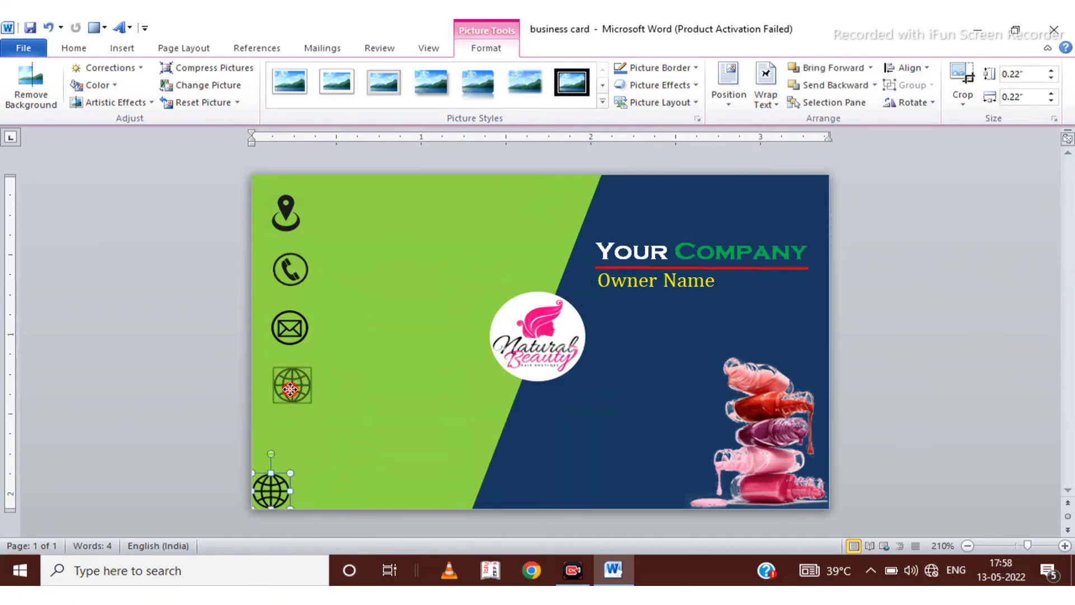
click(600, 344)
- Copy the Owner Name box beside the pin and make it black 'Company Address' text
click(629, 260)
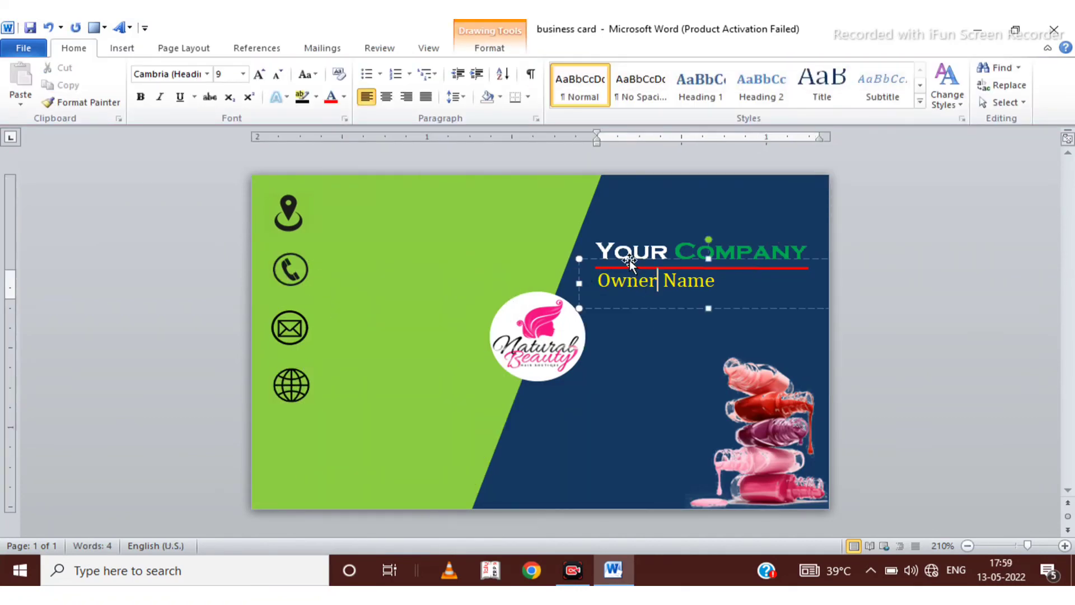
mouse_move(630, 257)
mouse_down()
mouse_move(646, 284)
mouse_move(348, 191)
mouse_up()
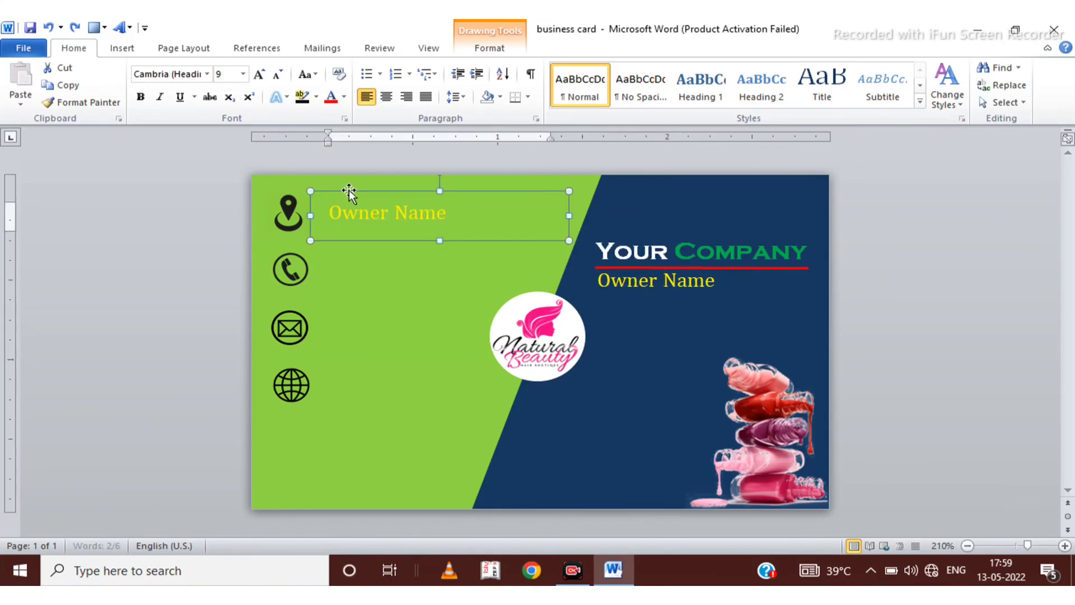
triple_click(464, 219)
text(C)
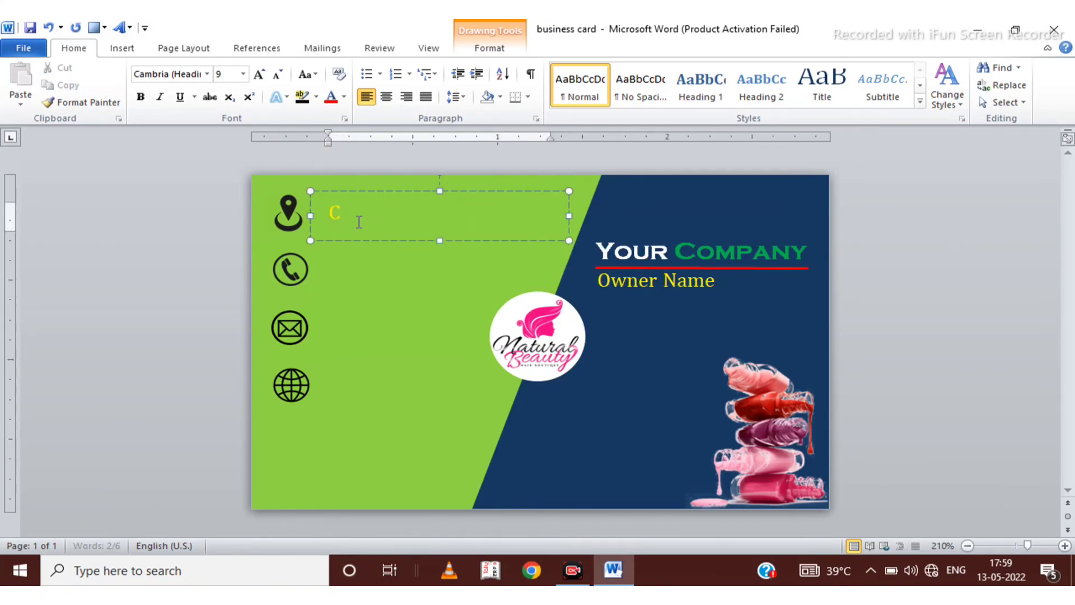
text(ompany Address)
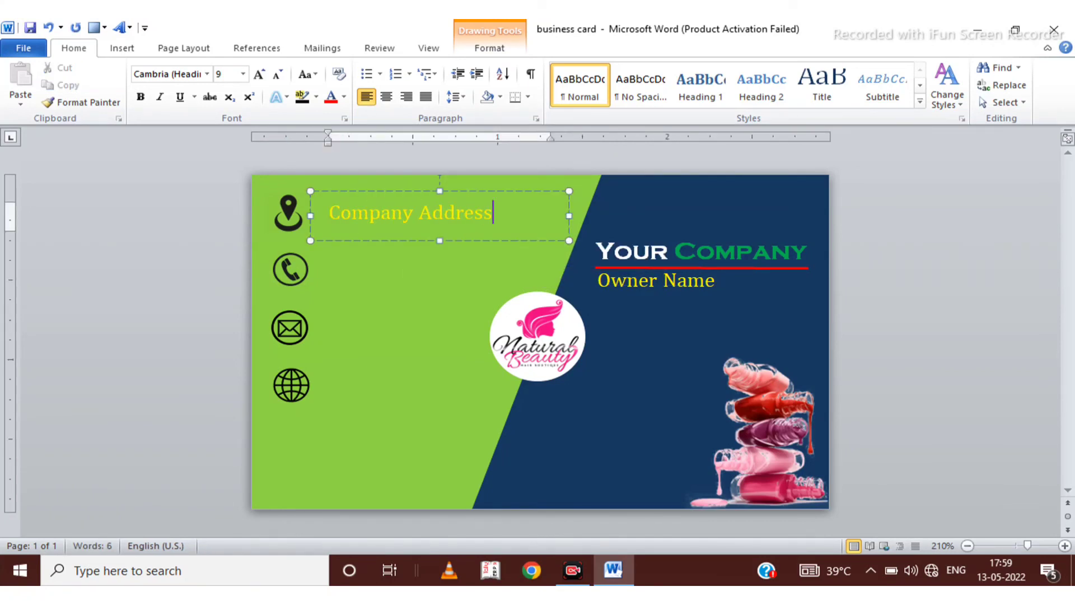
triple_click(518, 219)
click(344, 96)
click(344, 115)
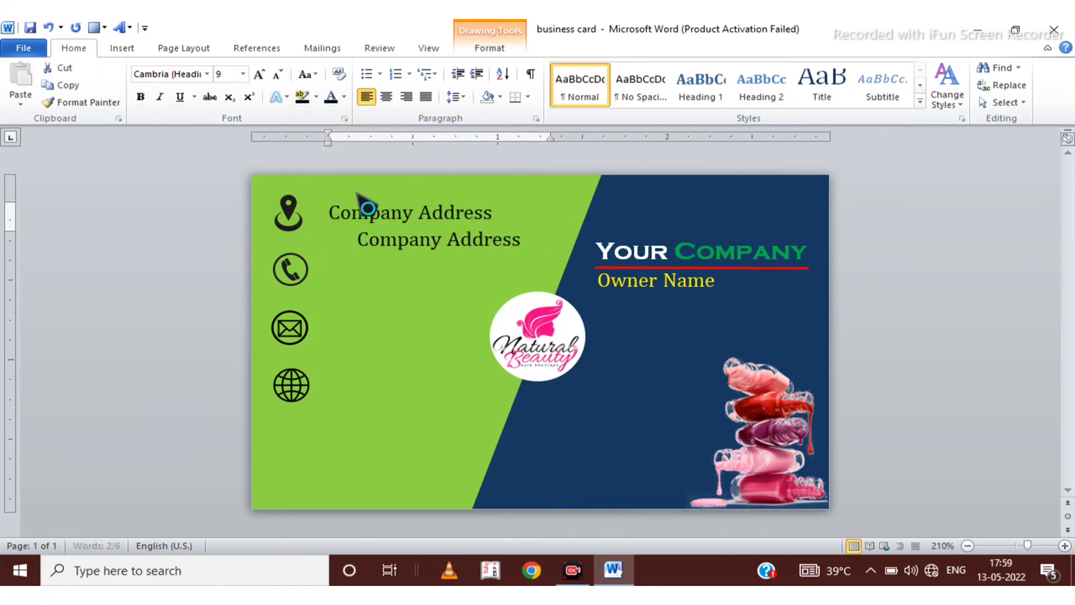
- Add 'Phone Number' and 'E-mail Address' labels beside the telephone and envelope icons
drag(356, 193, 361, 197)
drag(383, 269, 351, 301)
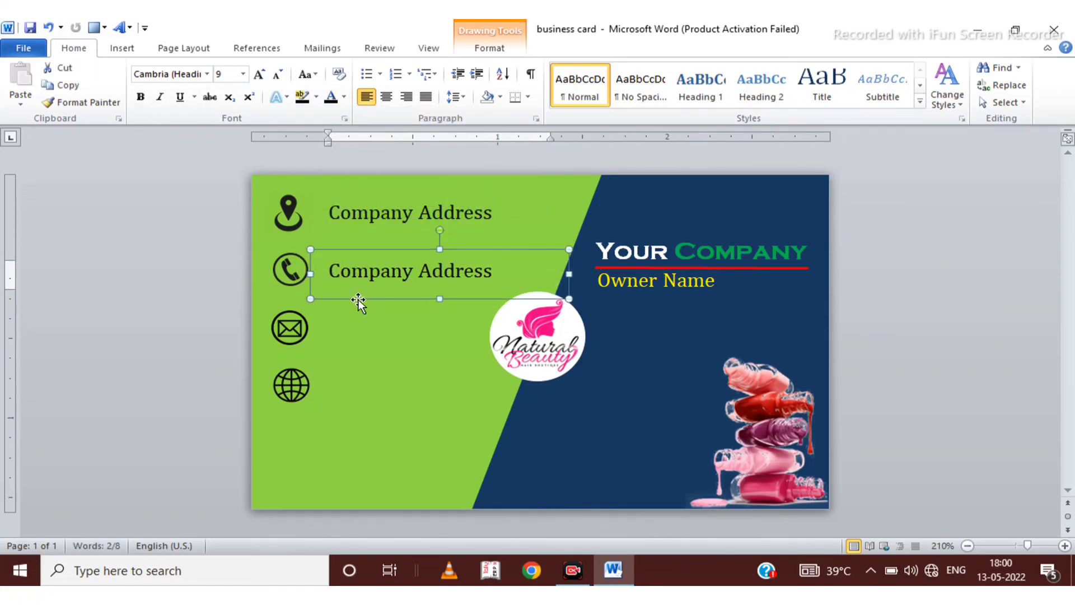
text(Phone Number)
drag(416, 252, 420, 310)
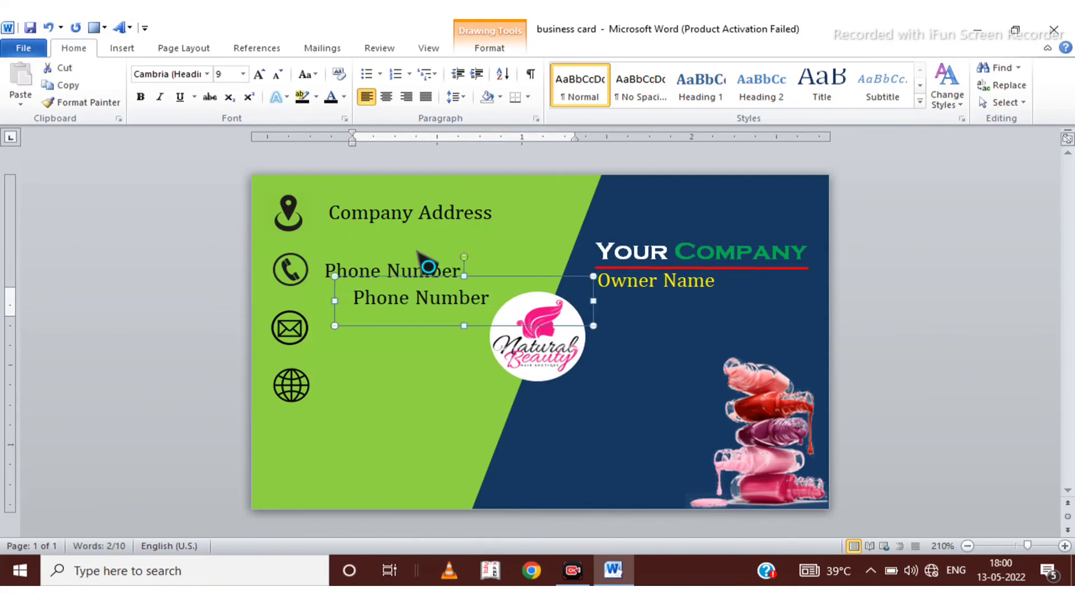
text(E-)
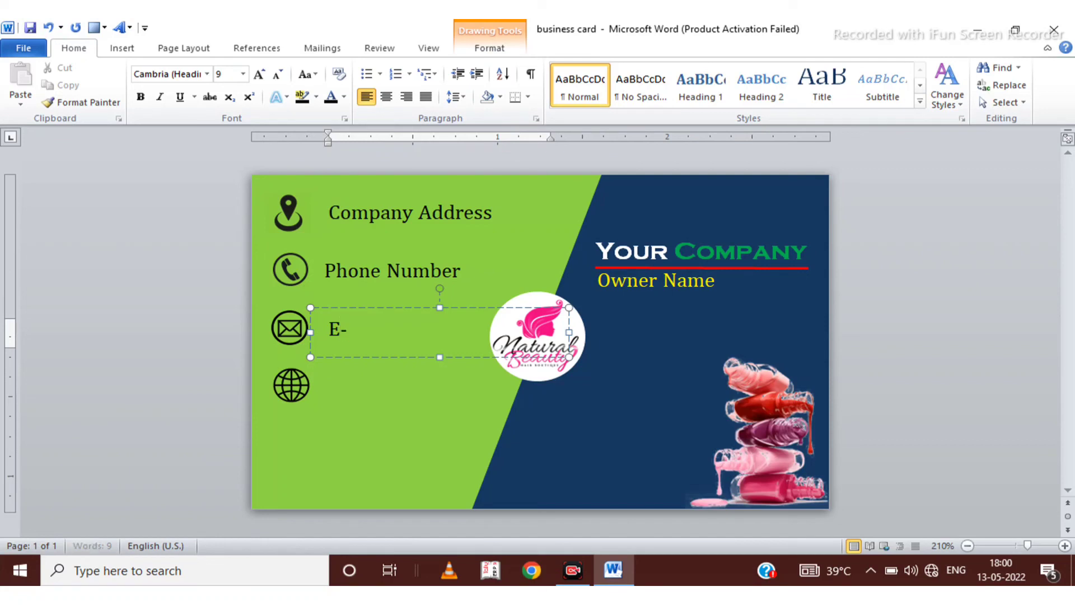
text(mail Address)
- Add a 'Company Website' label beside the globe icon and show the print preview
drag(382, 318, 365, 411)
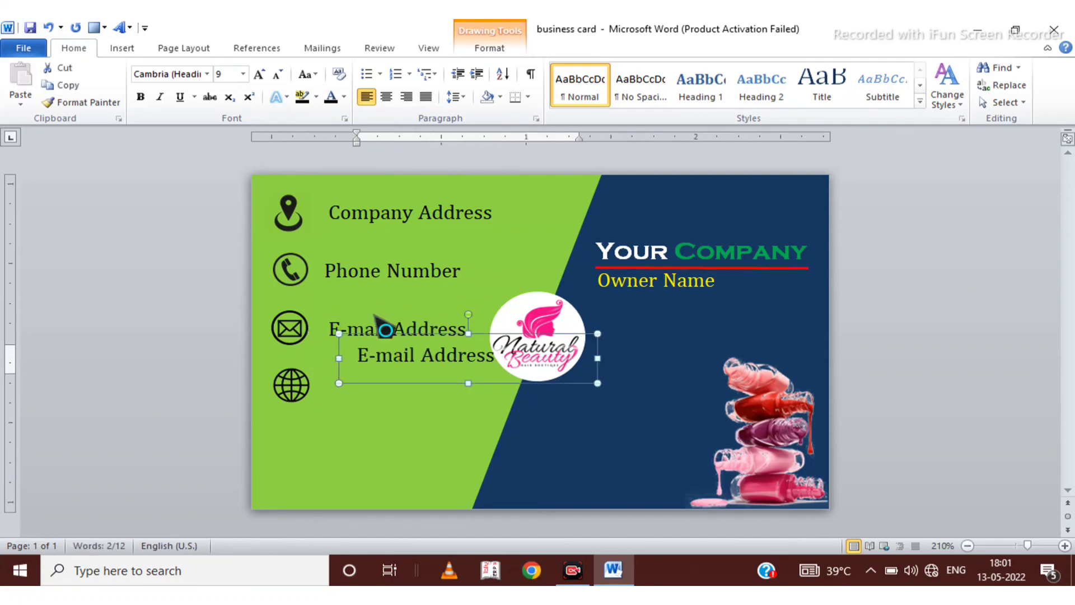
click(466, 385)
key(BackSpace)
key(BackSpace)
key(BackSpace)
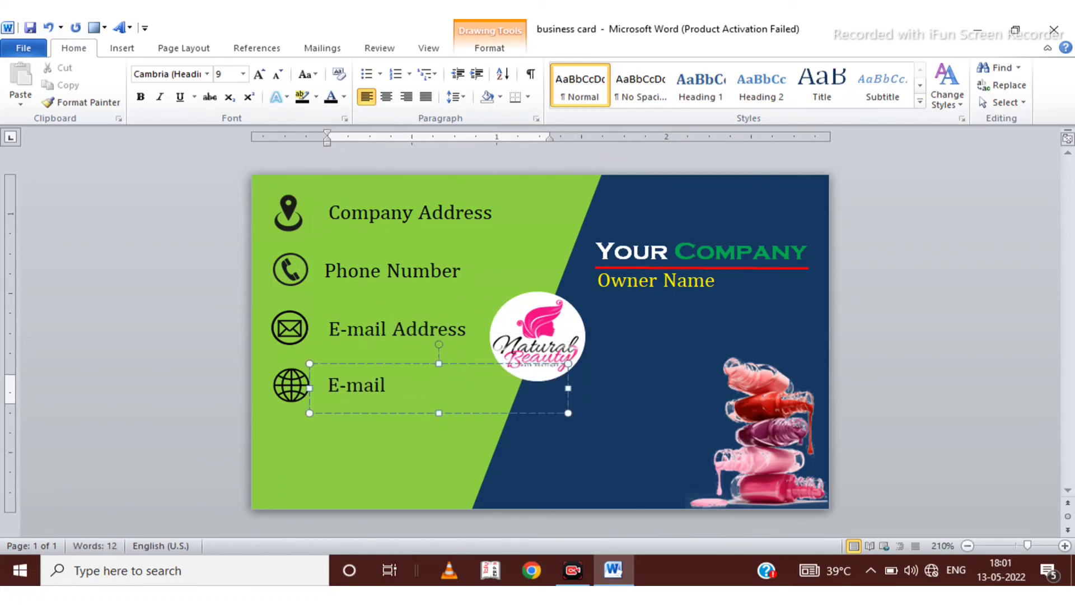
key(BackSpace)
key(BackSpace)
key(BackSpace)
text(company W)
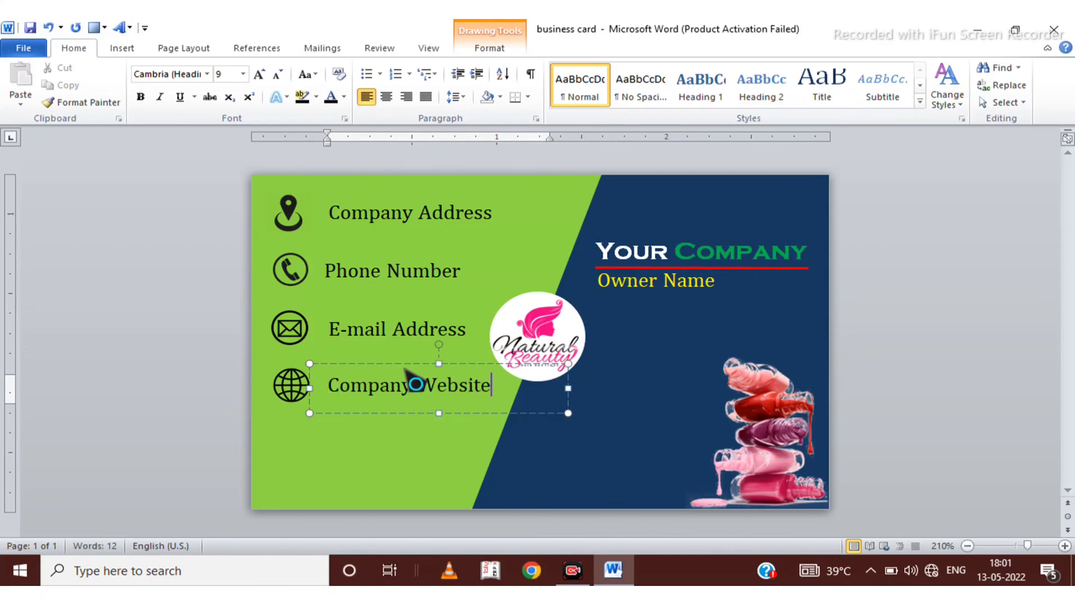
key(ctrl+p)
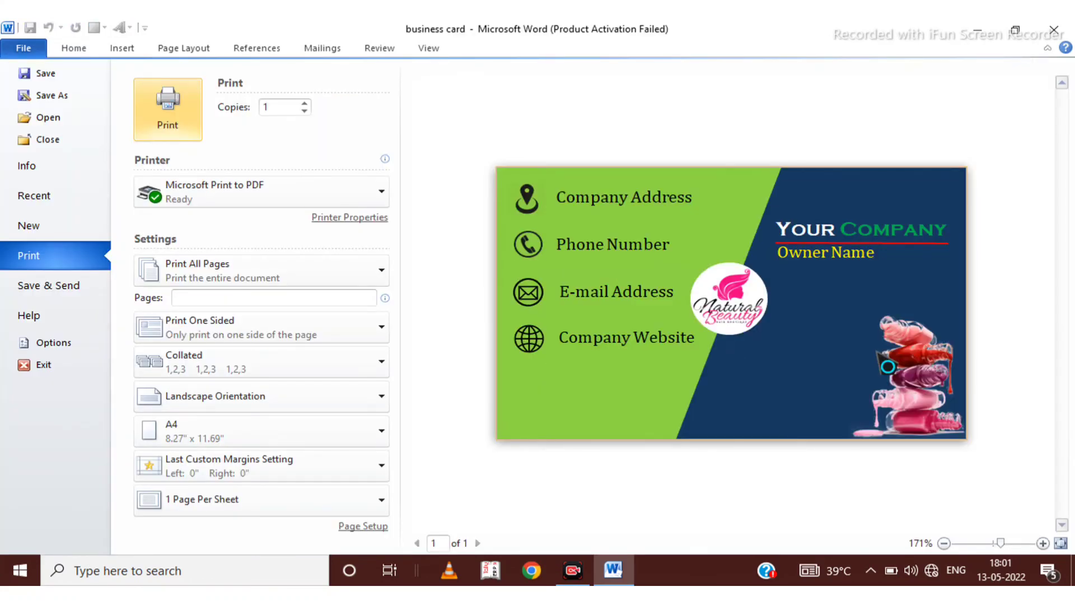